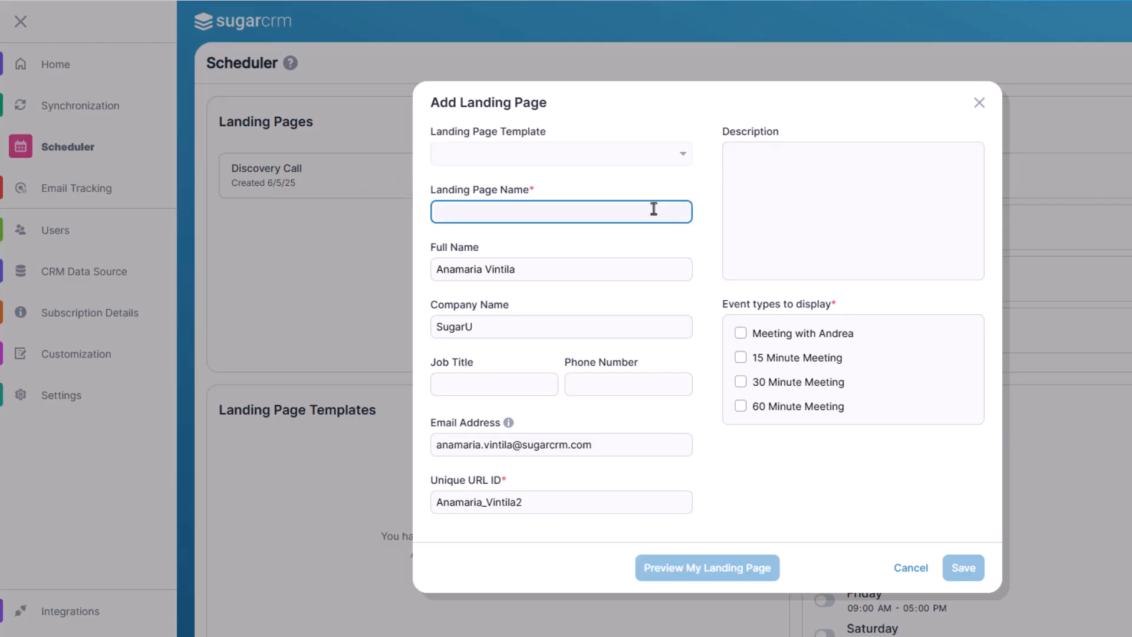
Step: Fill in the new landing page with name Sales Consultation – Maria, the contact's full name, company NimbusCloud Inc and job title Sales Consultant
text(Sales Consultation – Maria)
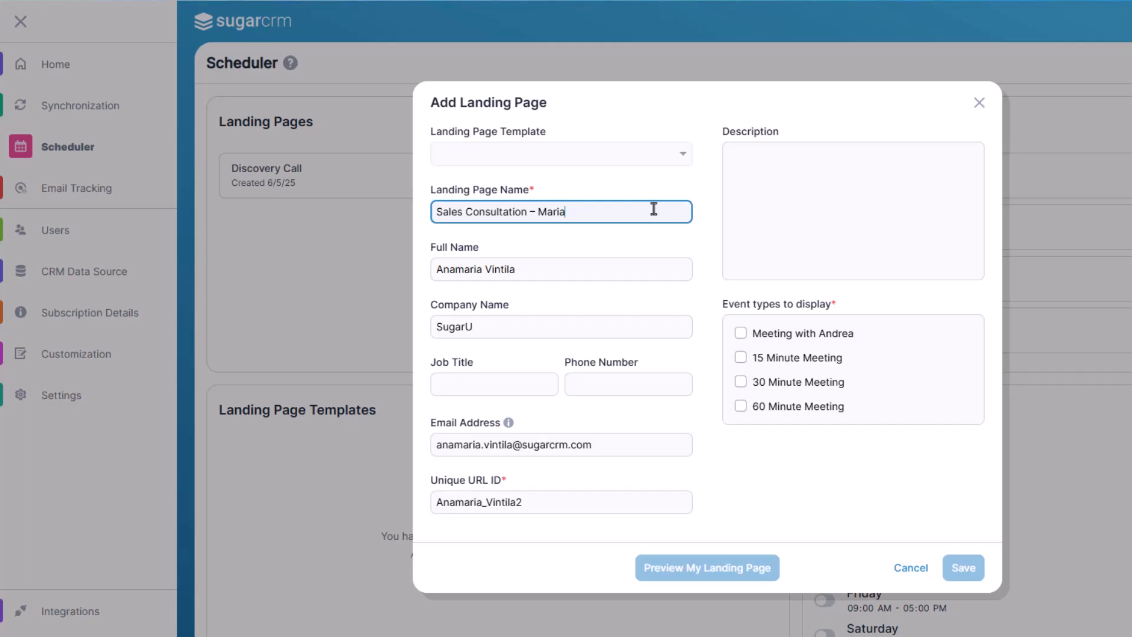
key(Tab)
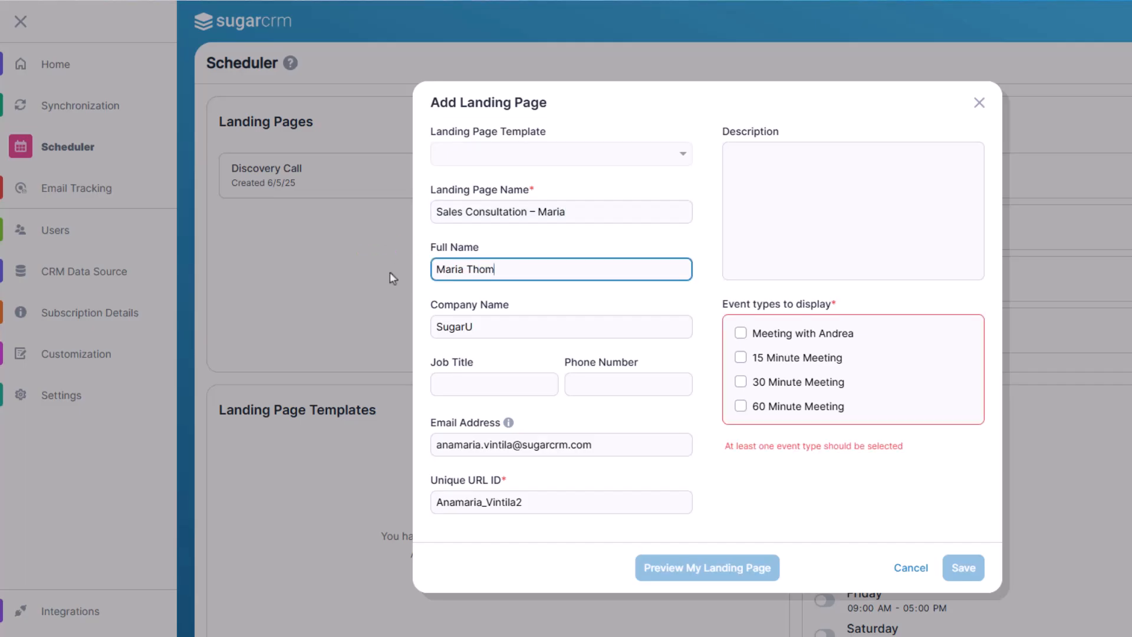
key(Tab)
text(NimbusCloud Inc)
key(Tab)
text(Sales Consultant)
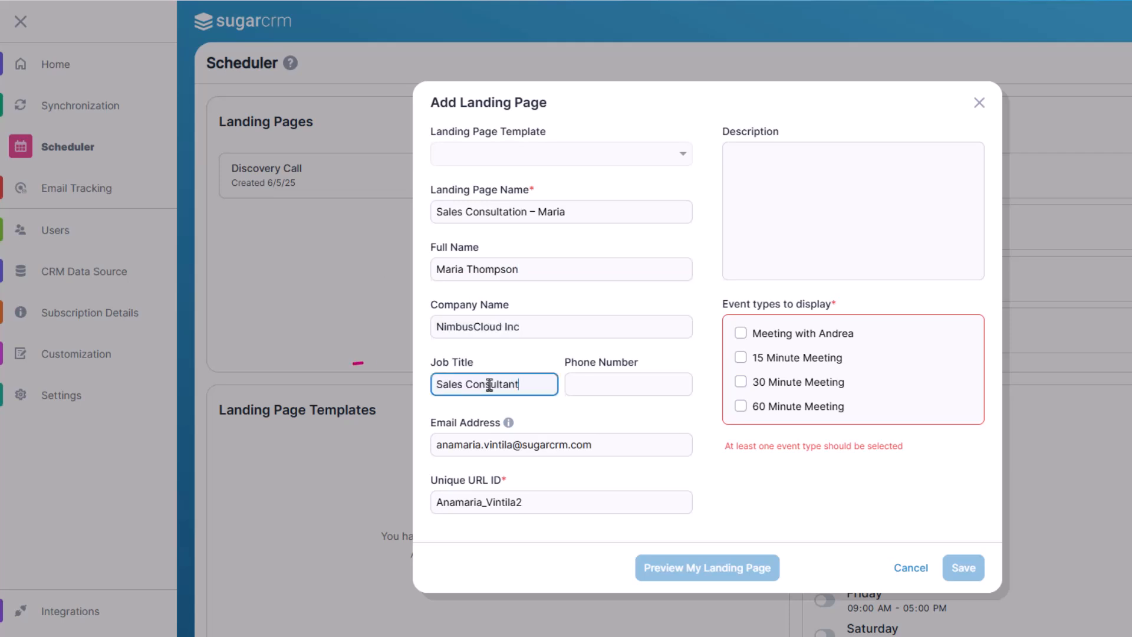
Step: Fill in the contact's phone number and e-mail address, and set the unique URL ID to consult-maria
key(Tab)
text(+1 (555) 234-8765)
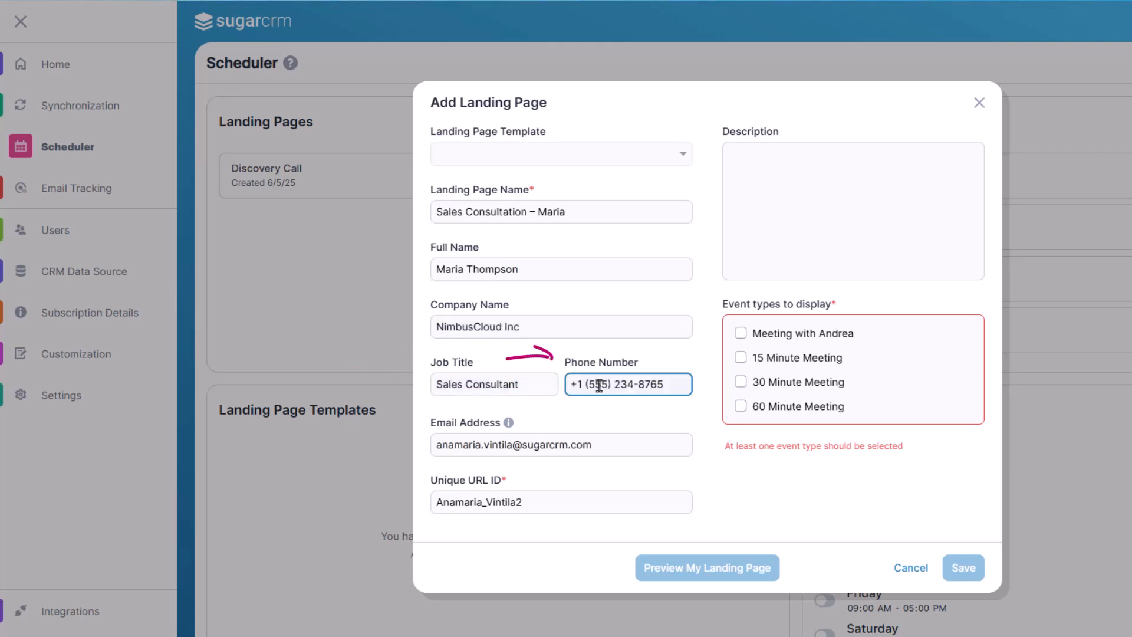
key(Tab)
key(ctrl+v)
key(Tab)
text(consult-maria)
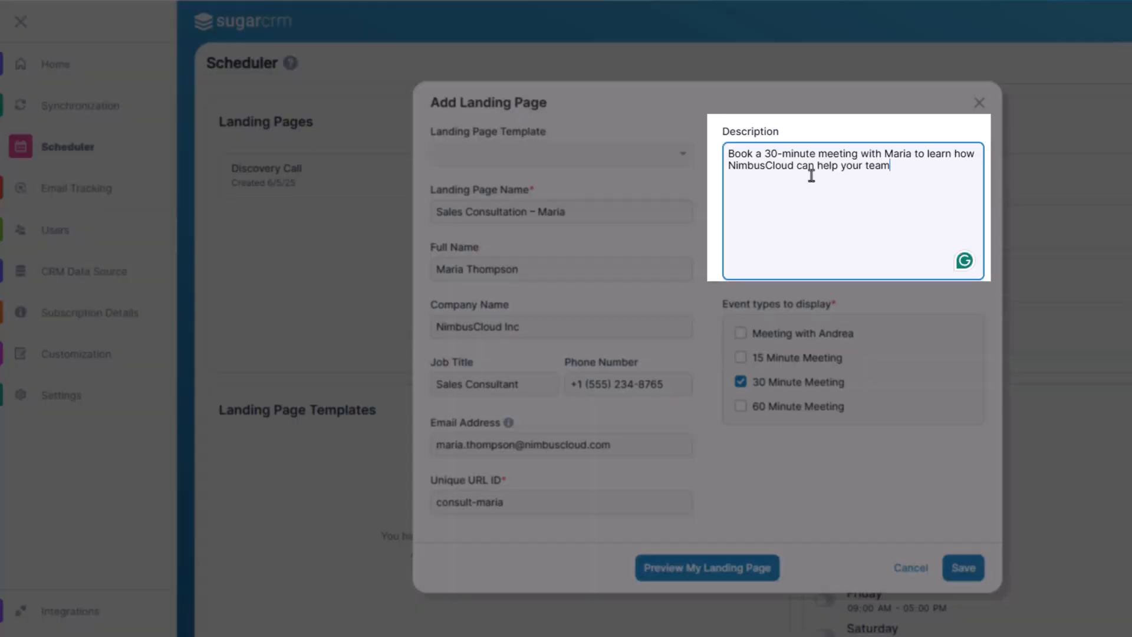
text(.)
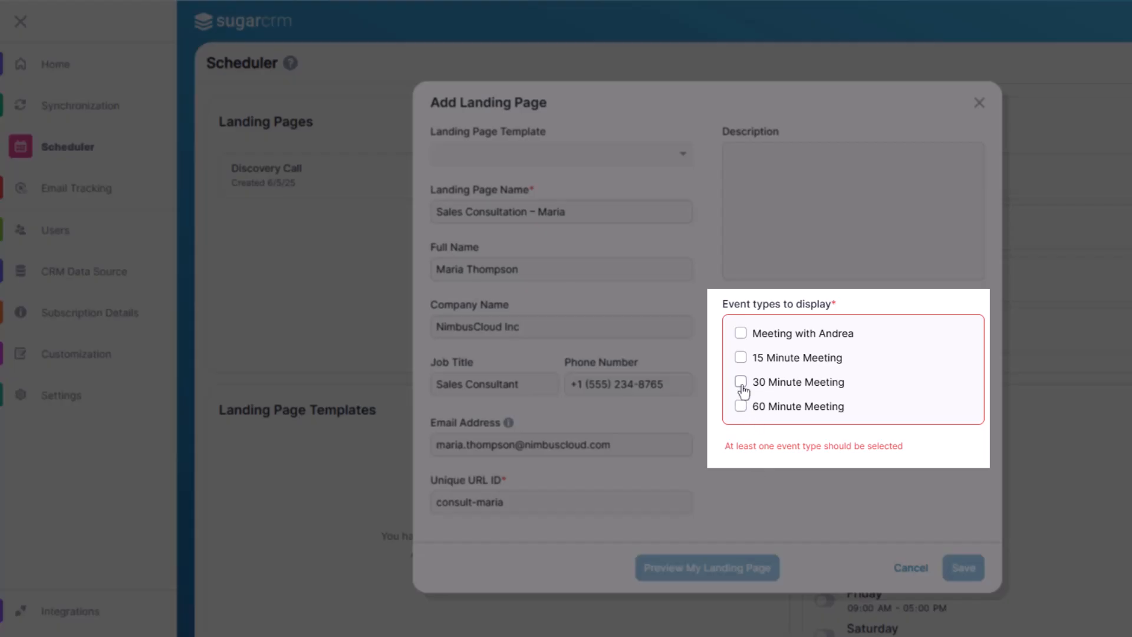
Step: Select the 30 Minute Meeting event type and enter the description "Book a 30-minute meeting with Maria to learn how NimbusCloud can help your team."
click(740, 382)
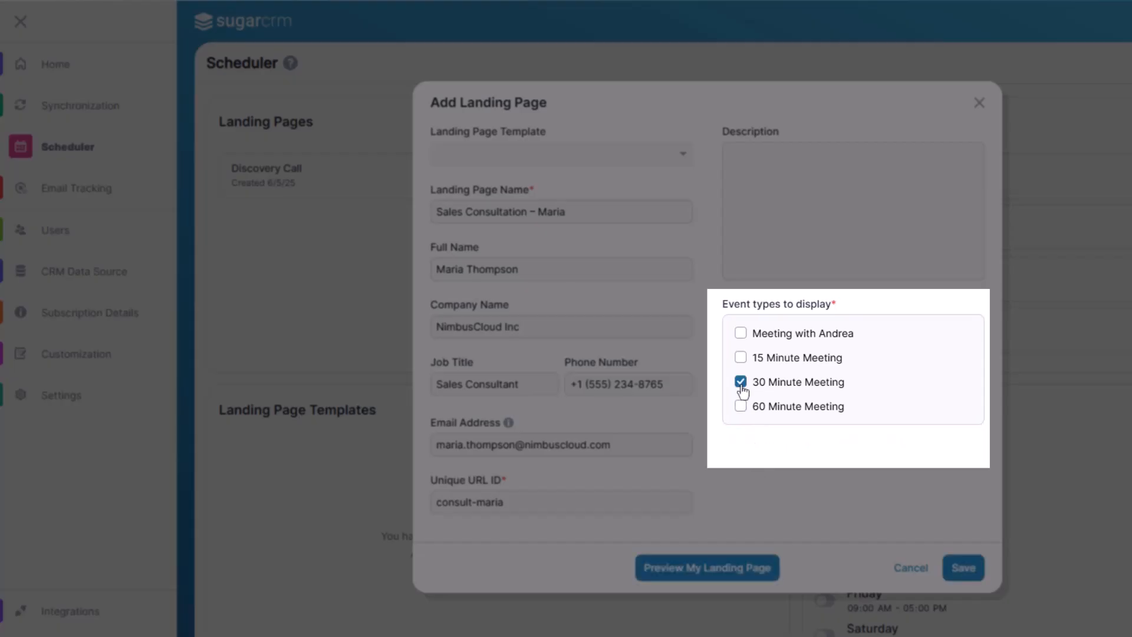
click(853, 210)
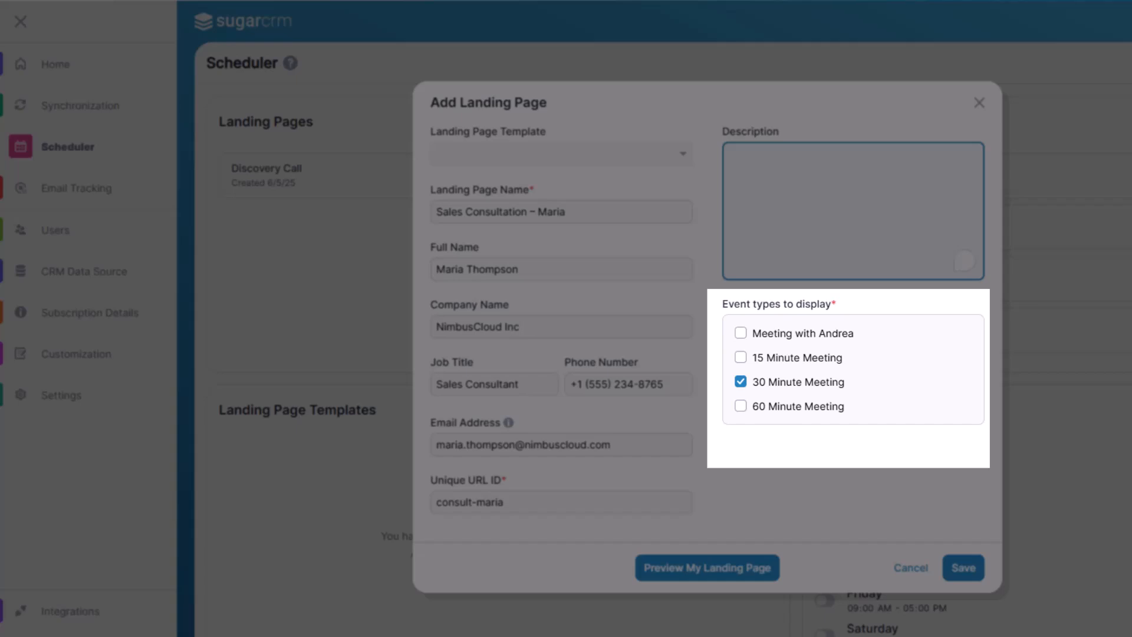
text(Book a 30-minute meeting with Maria to learn how NimbusCloud can help your team.)
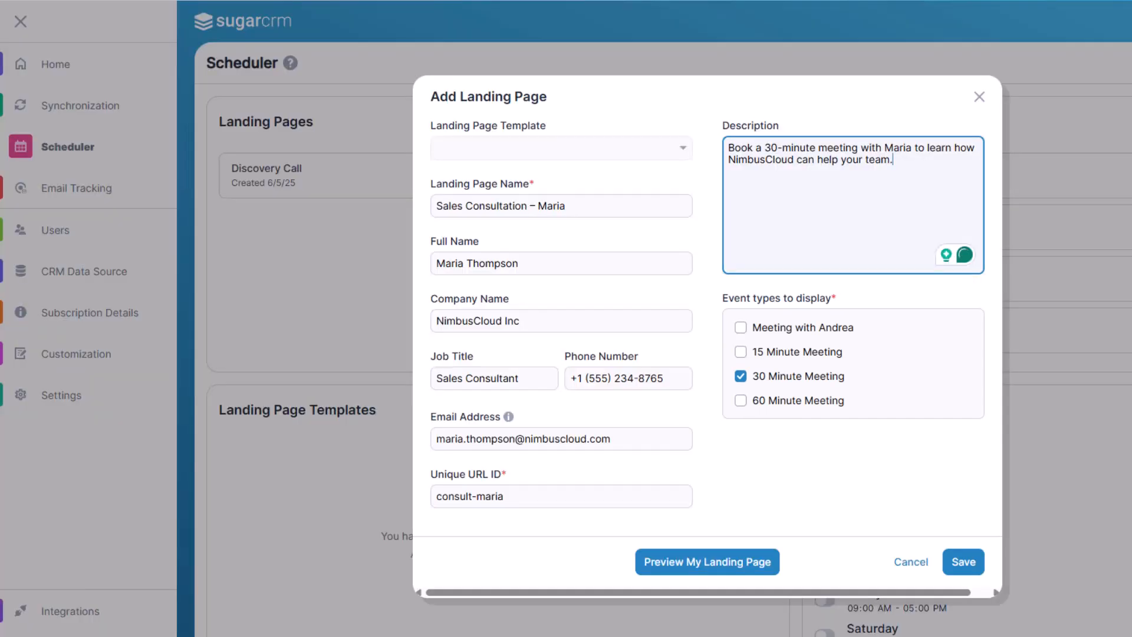
Step: Preview the landing page and save it
click(749, 561)
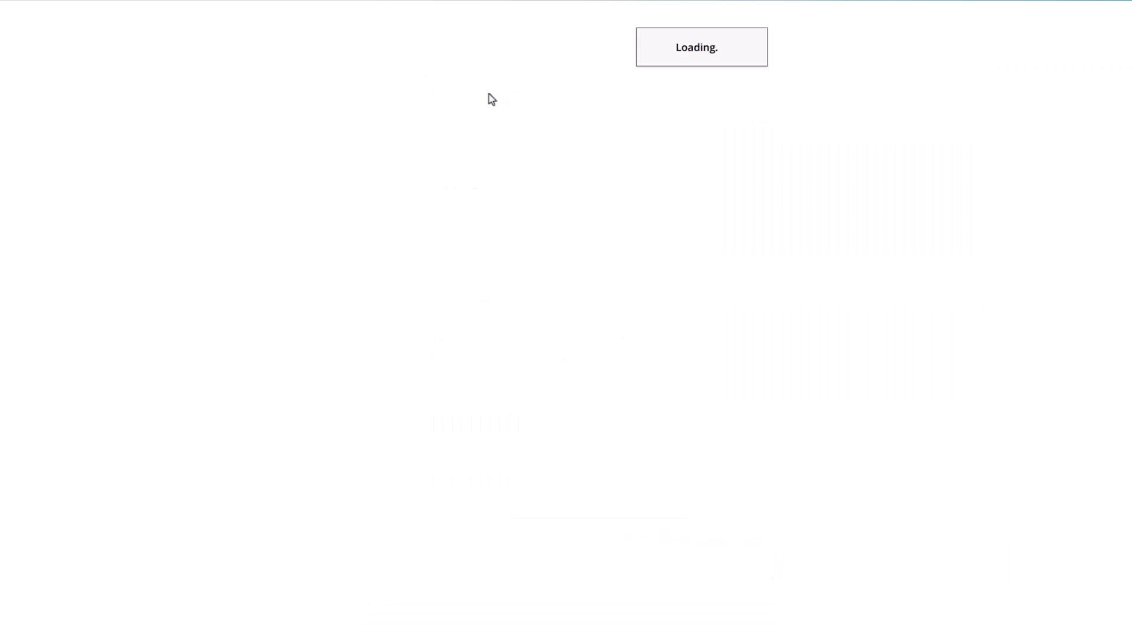
click(972, 568)
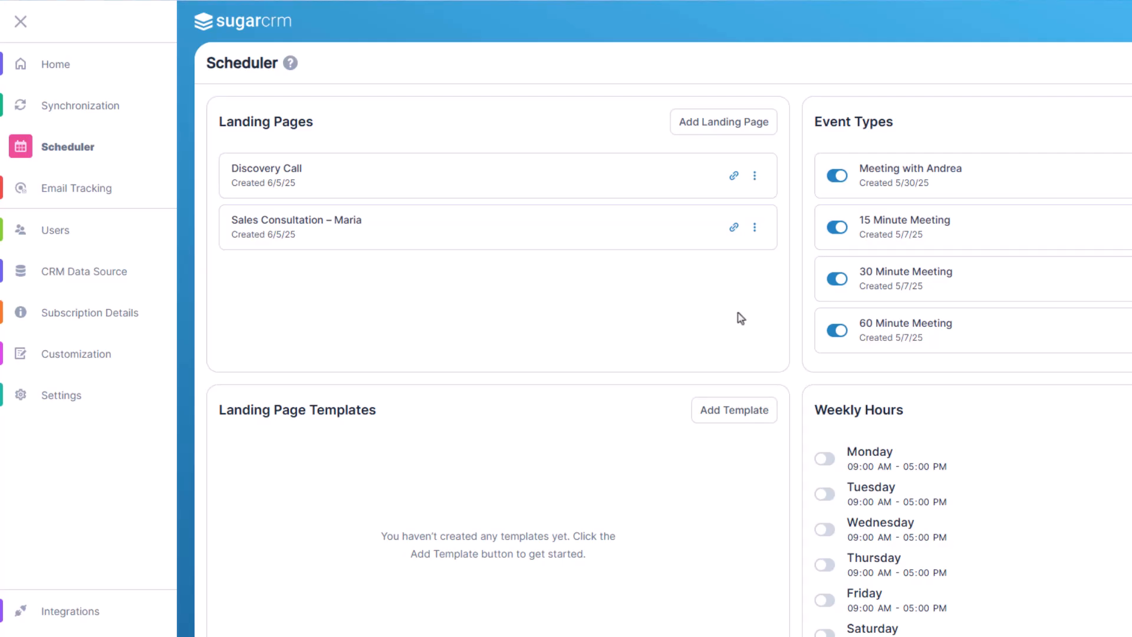
Step: Copy the Sales Consultation – Maria landing page link and open its options menu
click(734, 227)
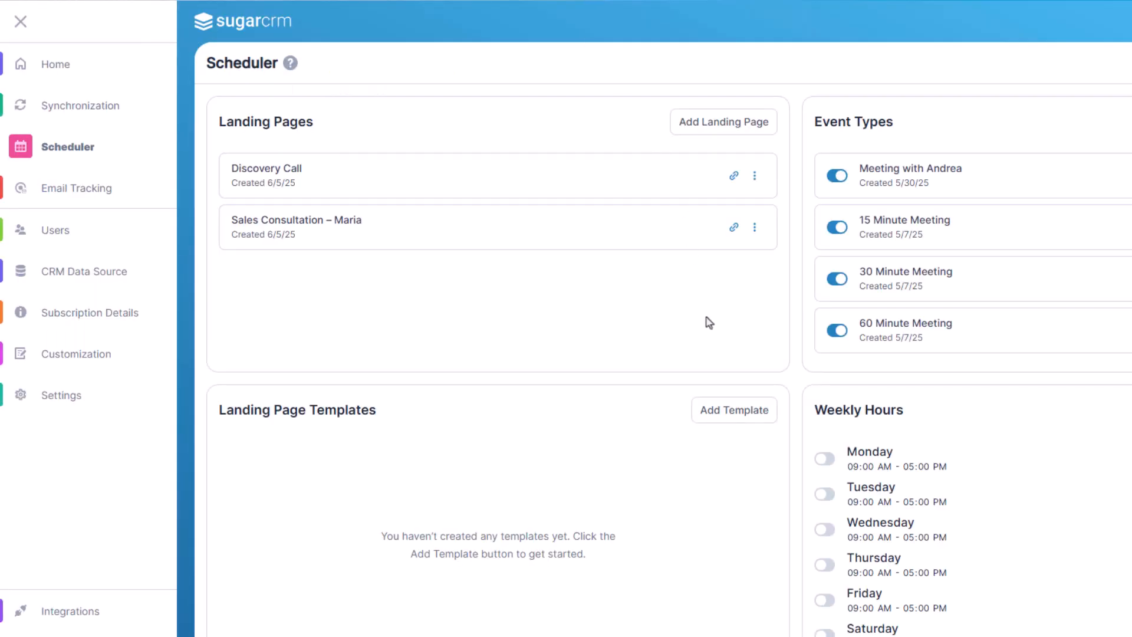
click(754, 228)
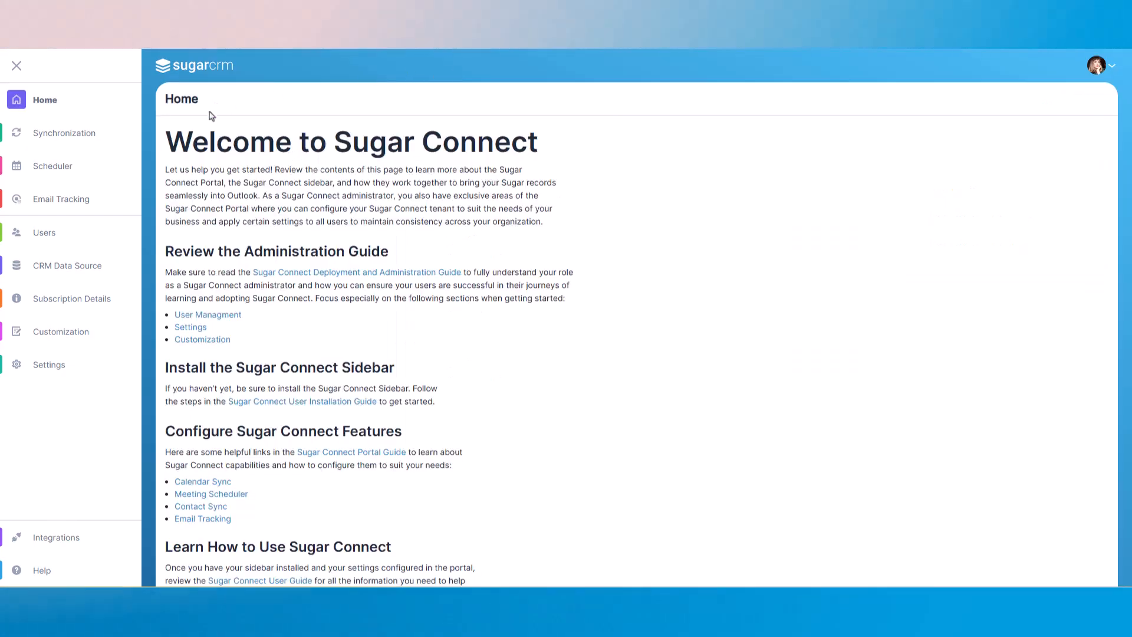
Step: Start a new landing page template in the Scheduler and preview it in tablet, mobile and desktop layouts
click(91, 179)
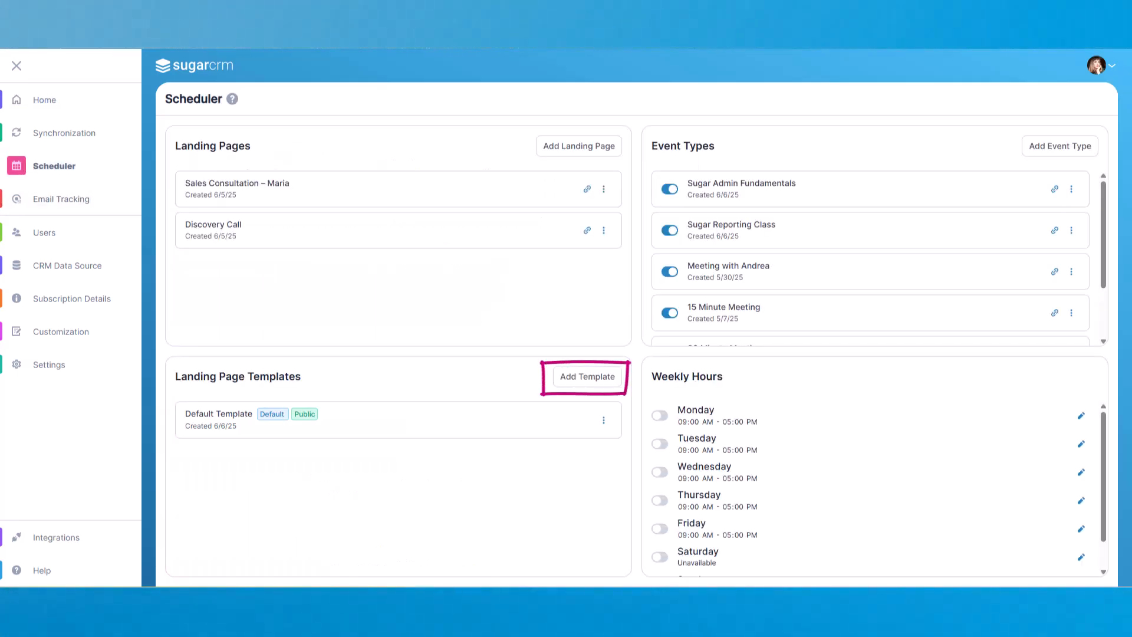
click(591, 381)
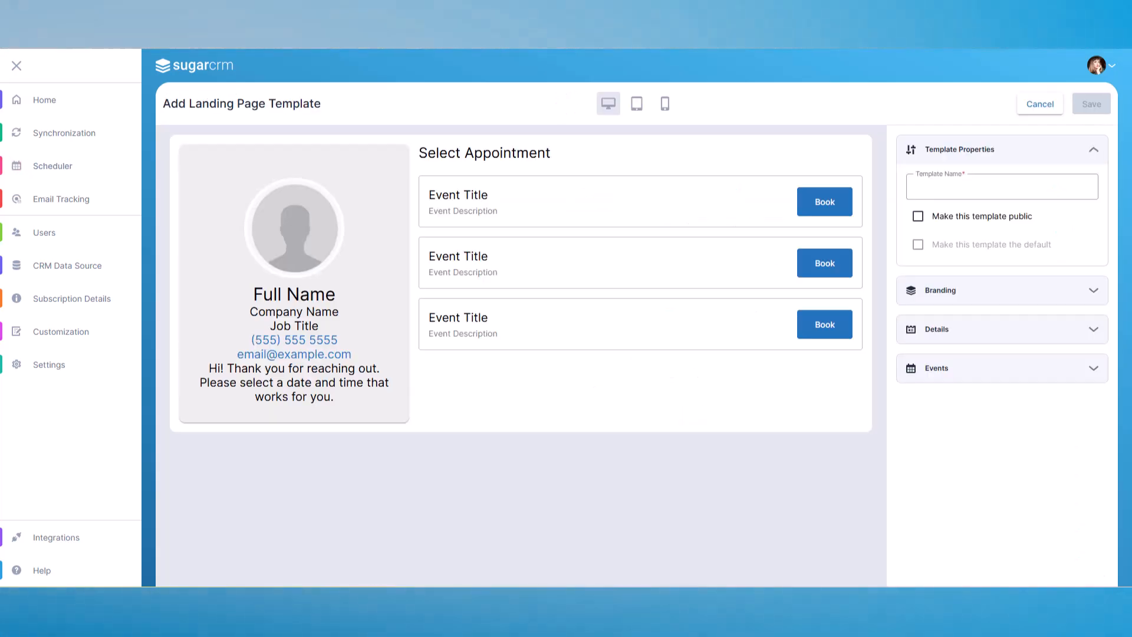
click(634, 113)
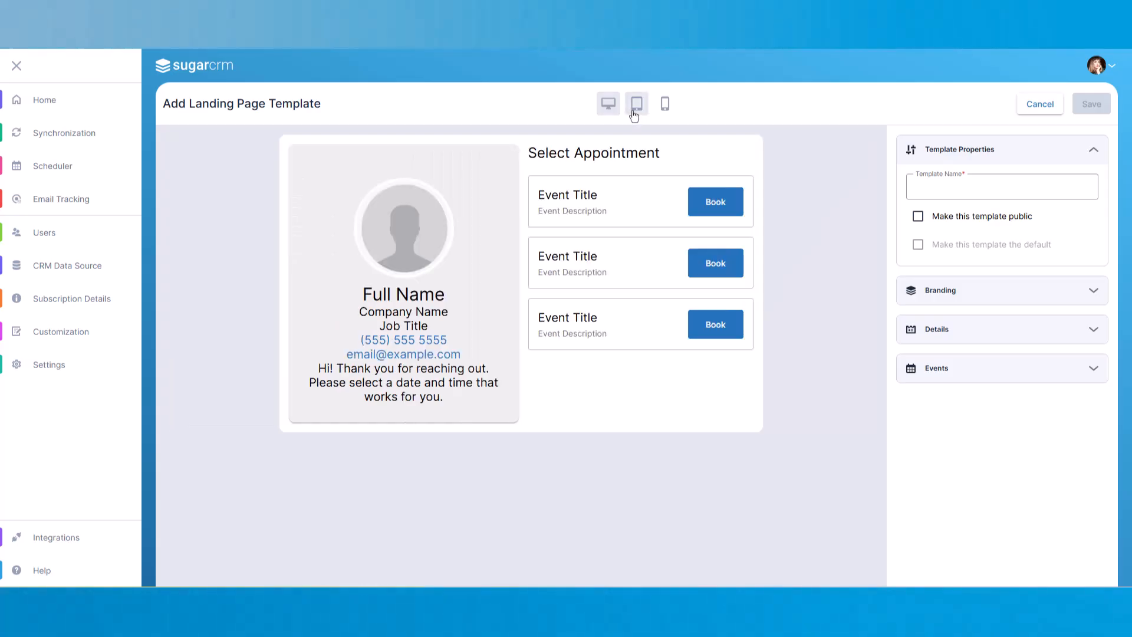
click(665, 106)
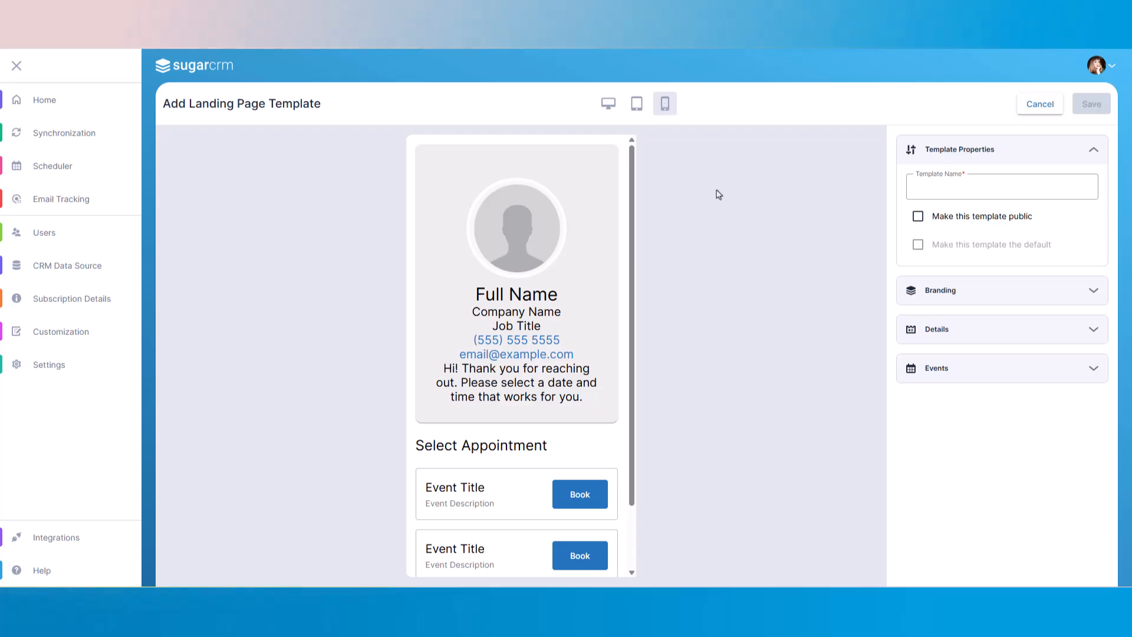
click(609, 106)
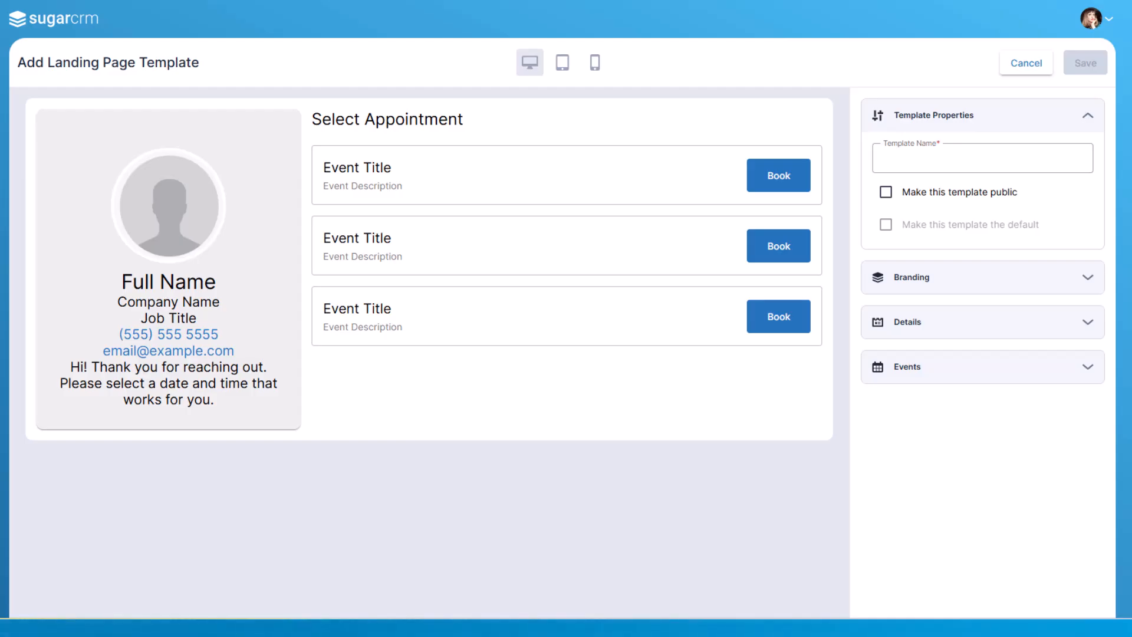
Step: Name the template SugarU - Live Classes
click(931, 161)
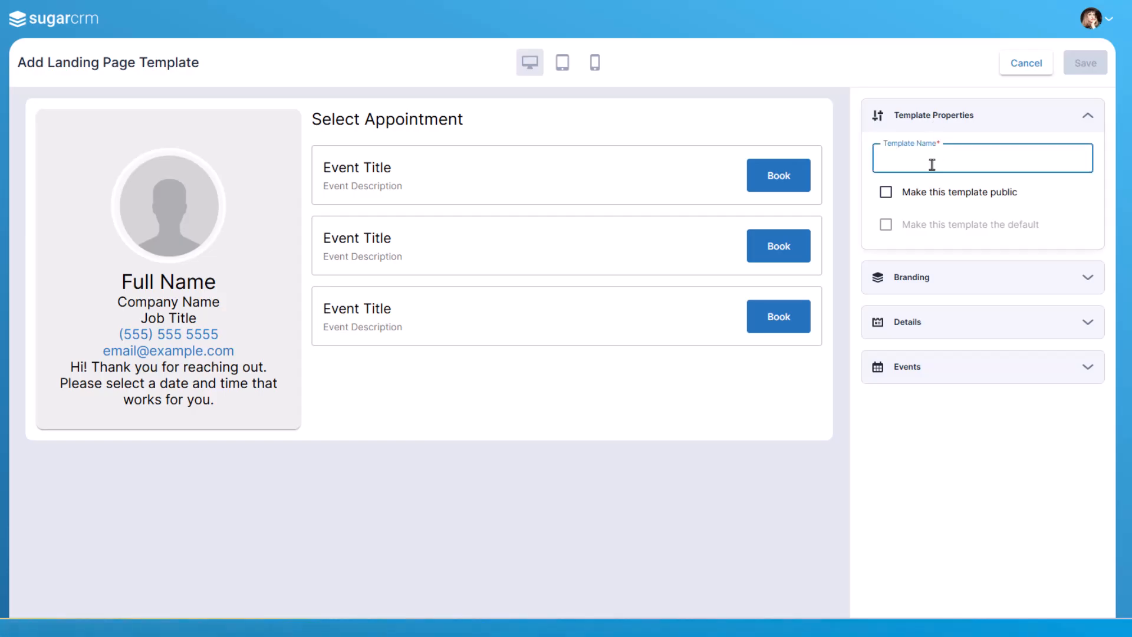
text(SugarU)
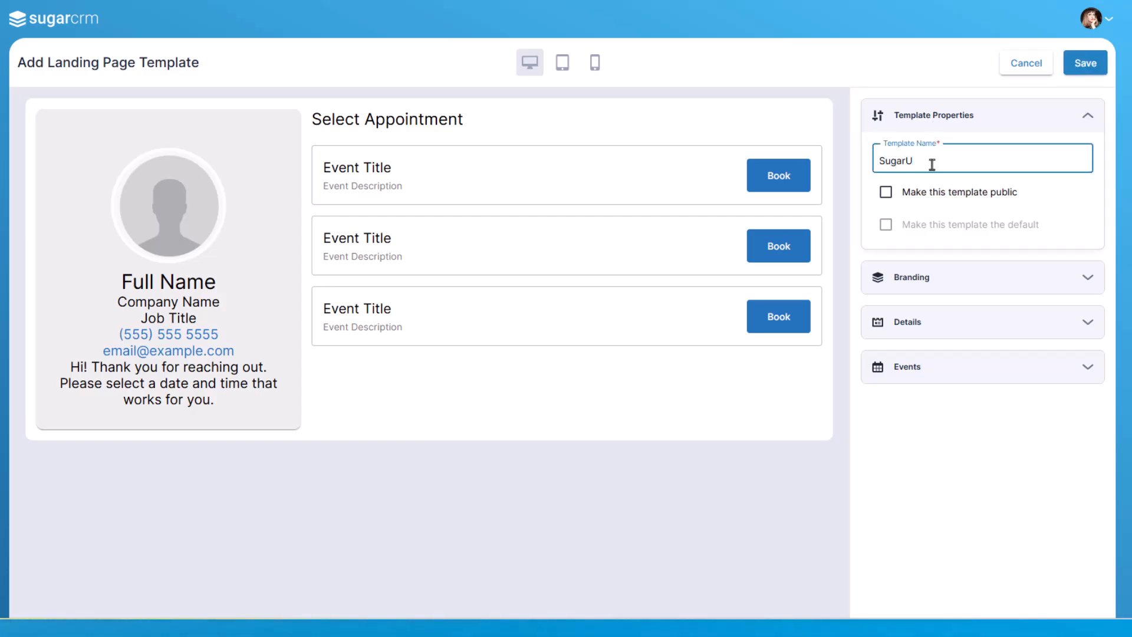
text( - Live Classes)
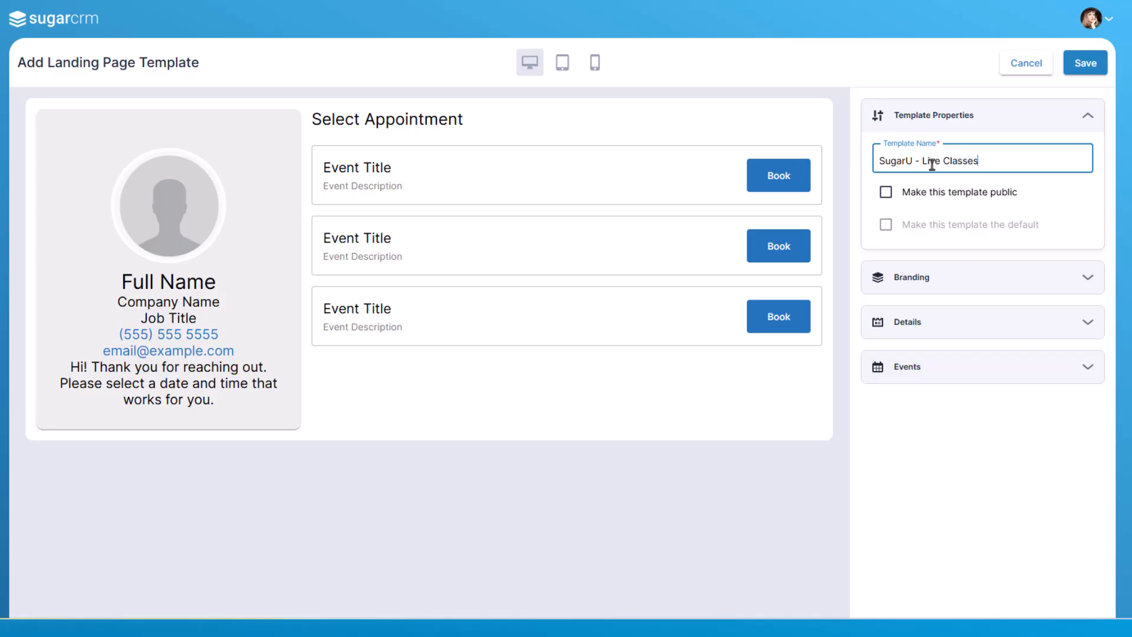
Step: Set the template's branding font to Montserrat
click(1049, 201)
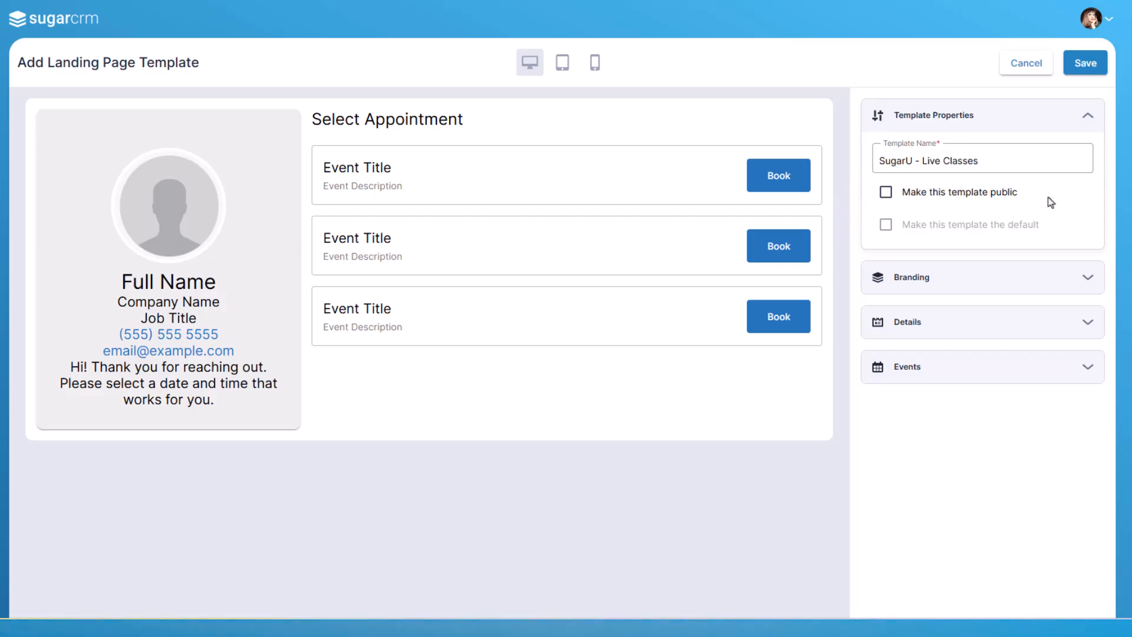
click(1090, 286)
click(1073, 323)
scroll(998, 393, down, 1)
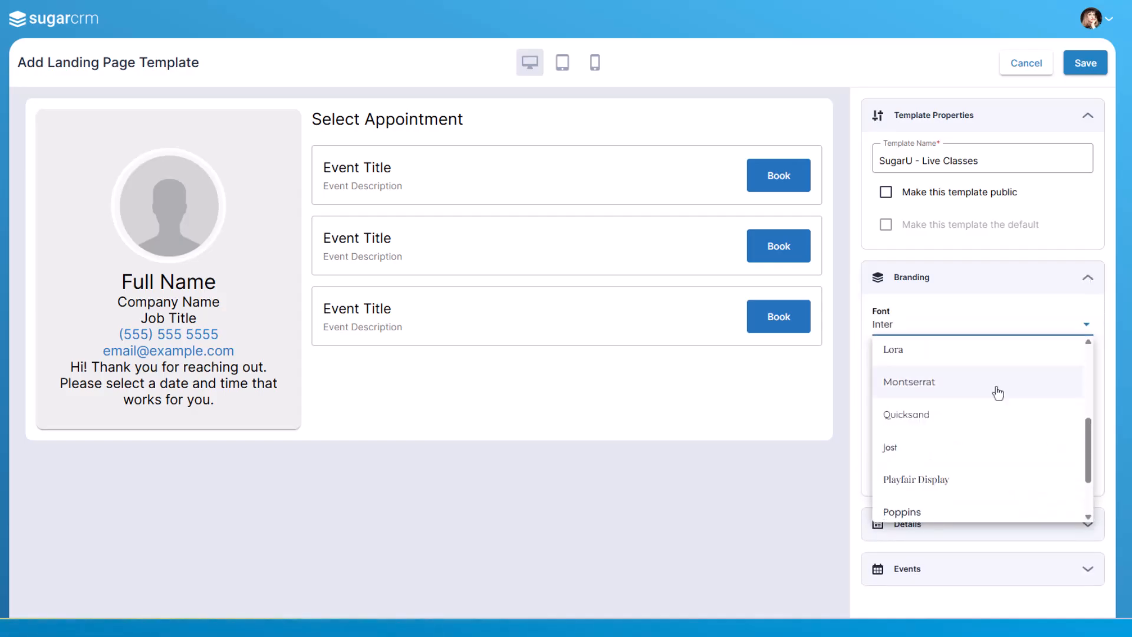
click(997, 393)
Step: Upload the black SugarU logo image as the template logo
click(886, 395)
click(11, 133)
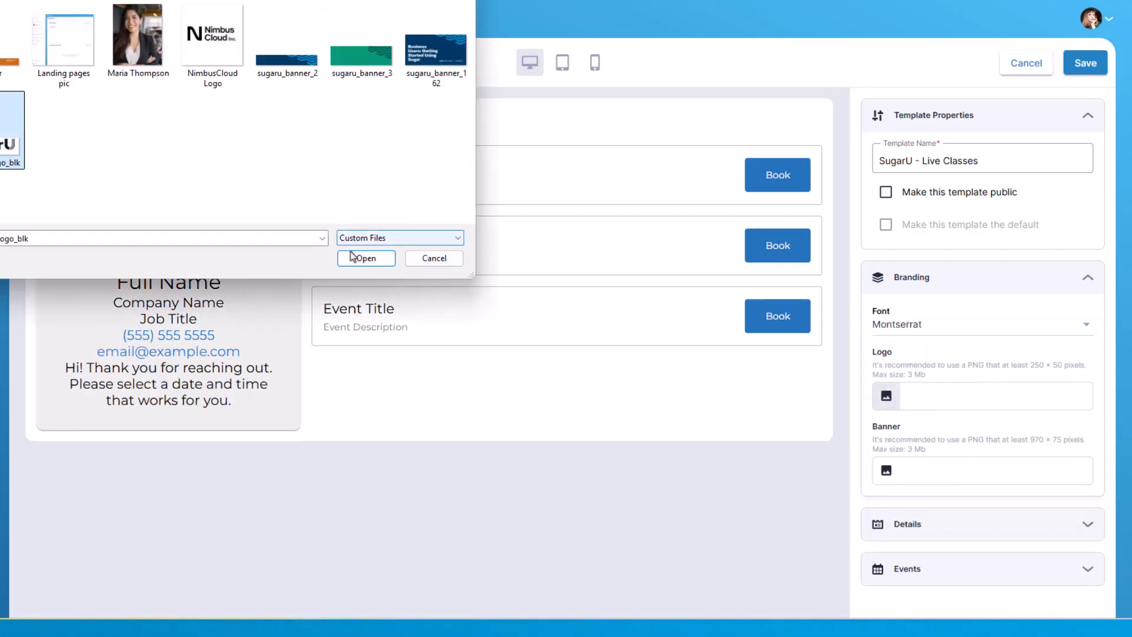
click(352, 258)
Step: Upload sugaru_banner_3 as the template banner
scroll(1032, 419, down, 1)
click(887, 491)
click(361, 48)
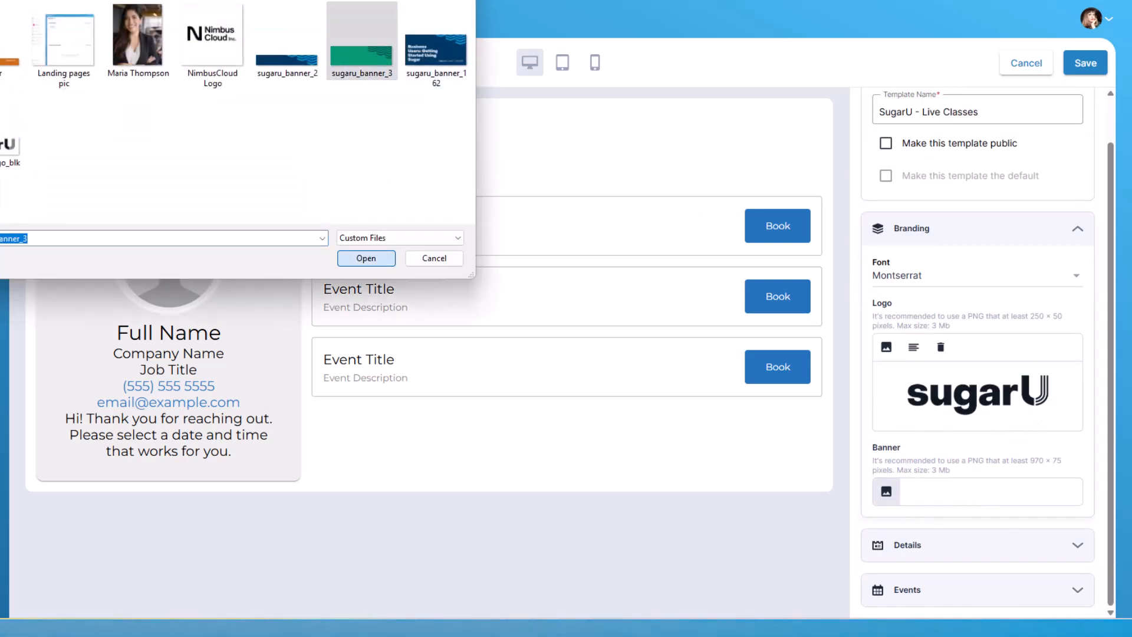
key(Return)
Step: Make the Full Name and Company Name text bold in the Details settings
click(1077, 228)
click(1075, 324)
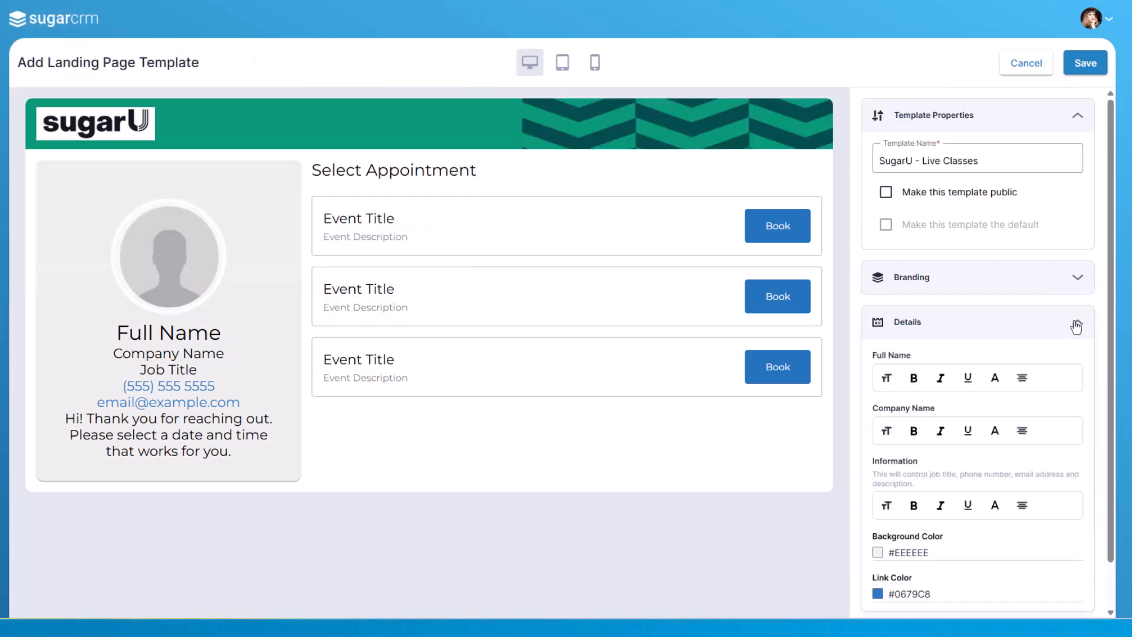
scroll(1105, 342, down, 1)
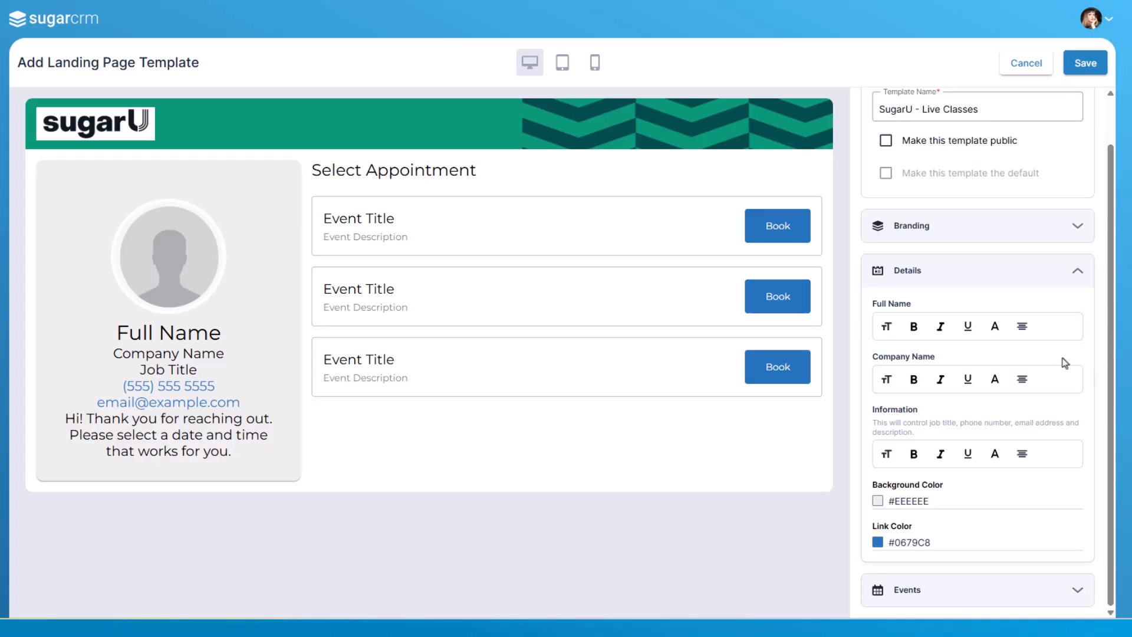
click(909, 331)
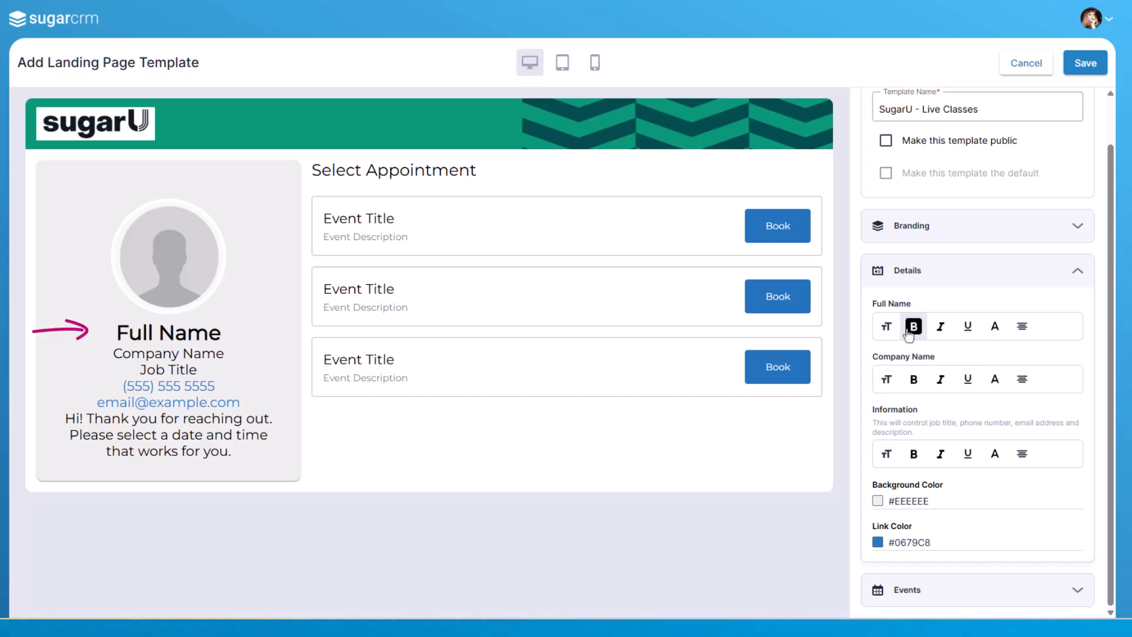
click(912, 383)
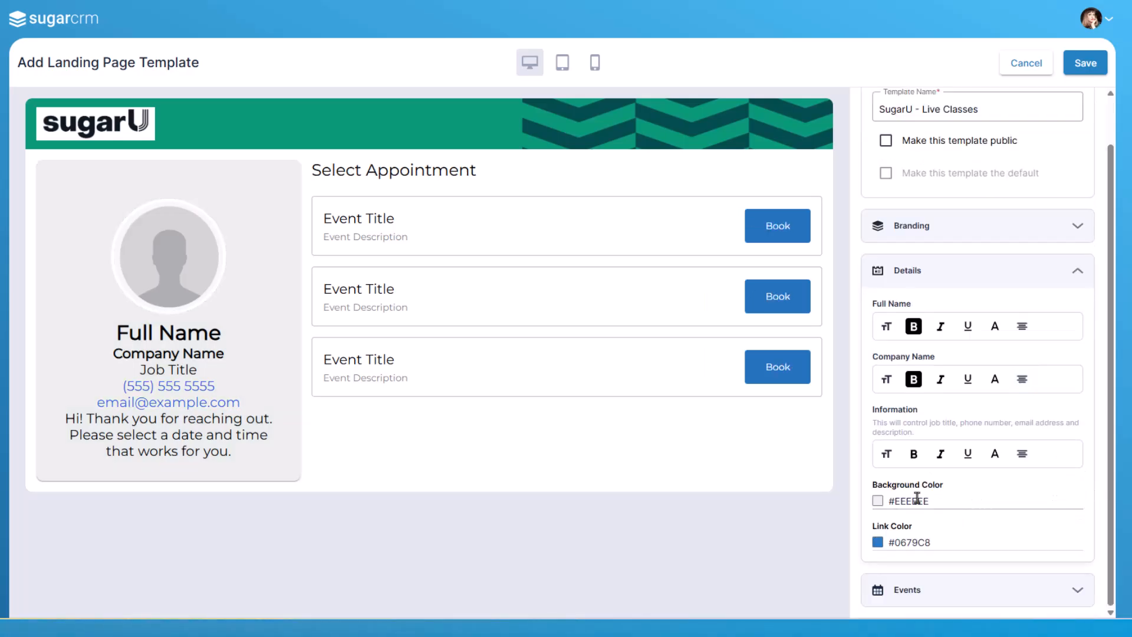
Step: Set the details background color to #abc0bb and the link color to #0b8d3b
click(878, 501)
click(887, 316)
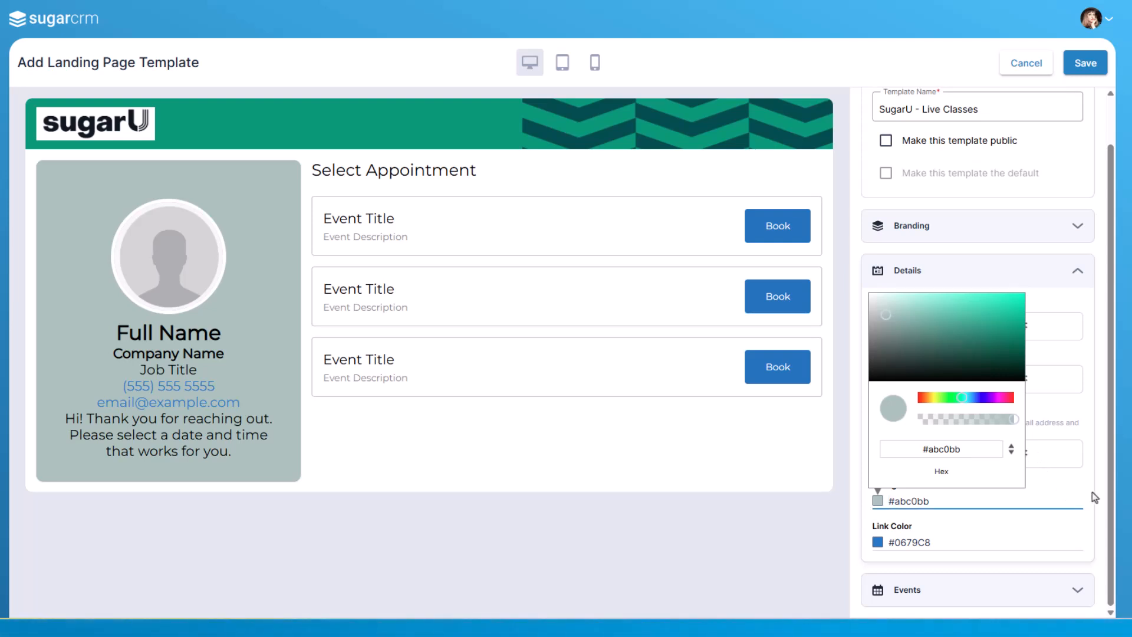
click(965, 542)
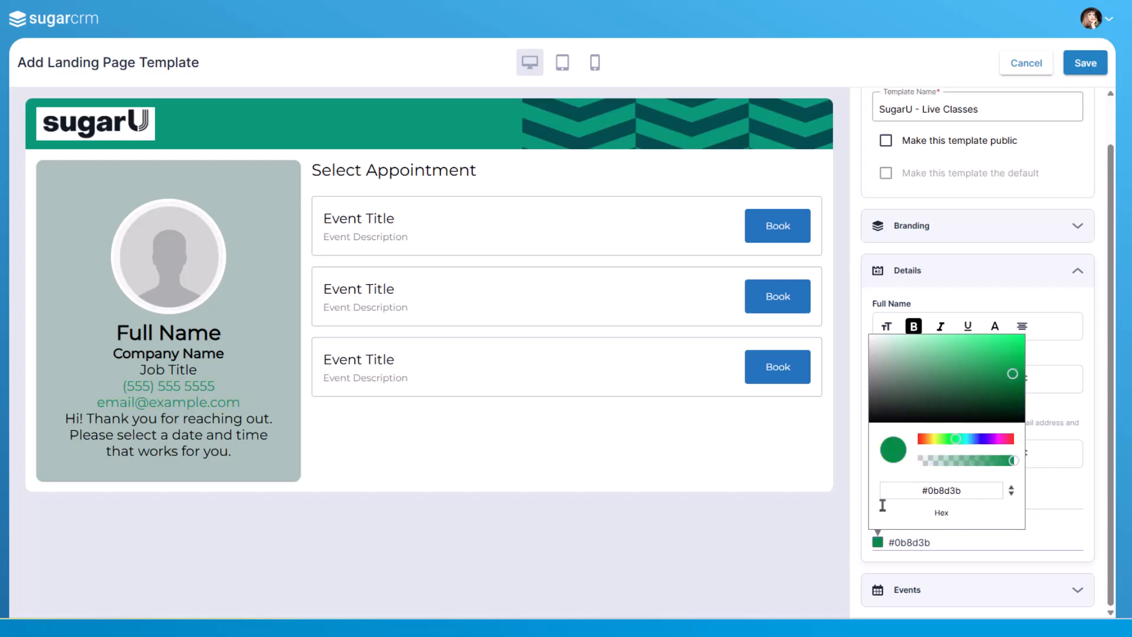
scroll(1091, 413, up, 2)
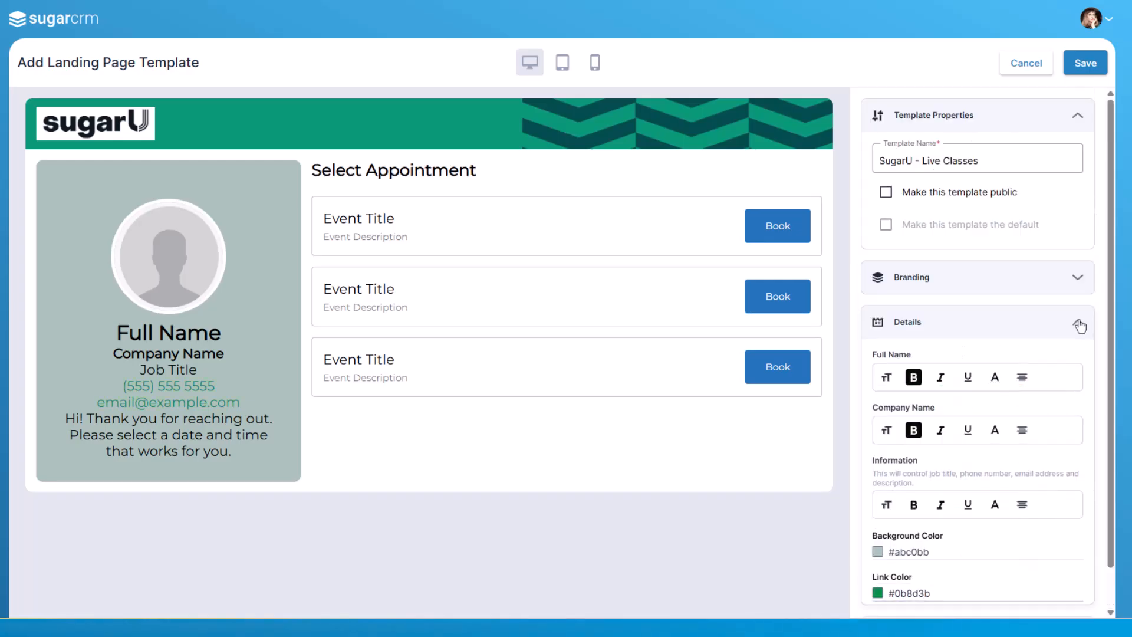
Step: Make the Events header text bold, toggling italic on and off again
click(1082, 323)
click(1088, 372)
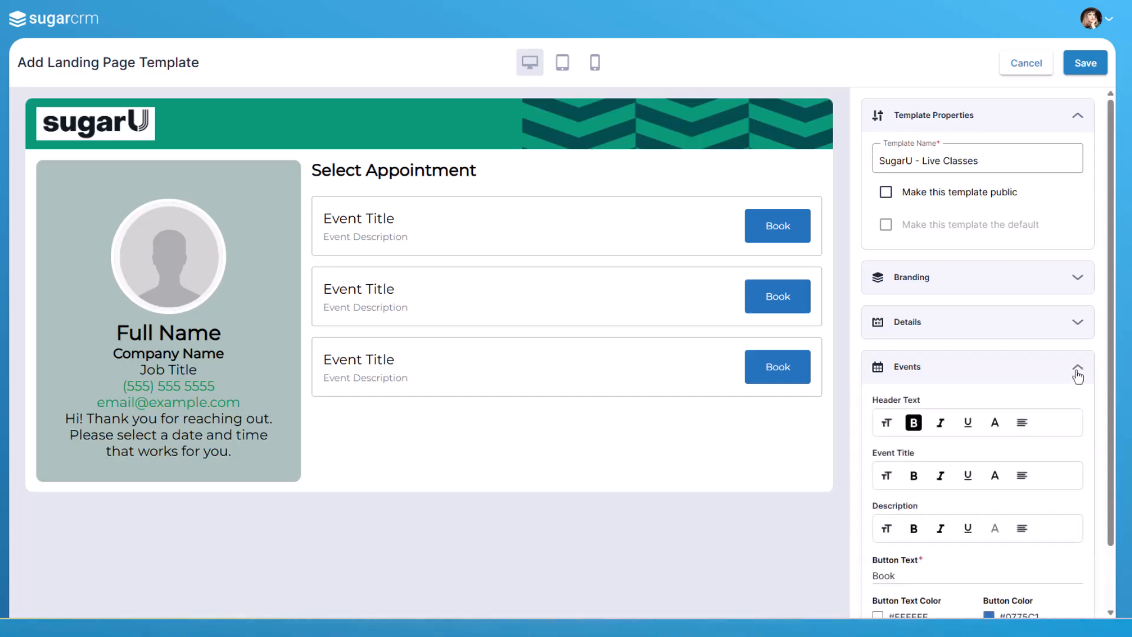
click(914, 423)
click(914, 423)
click(941, 423)
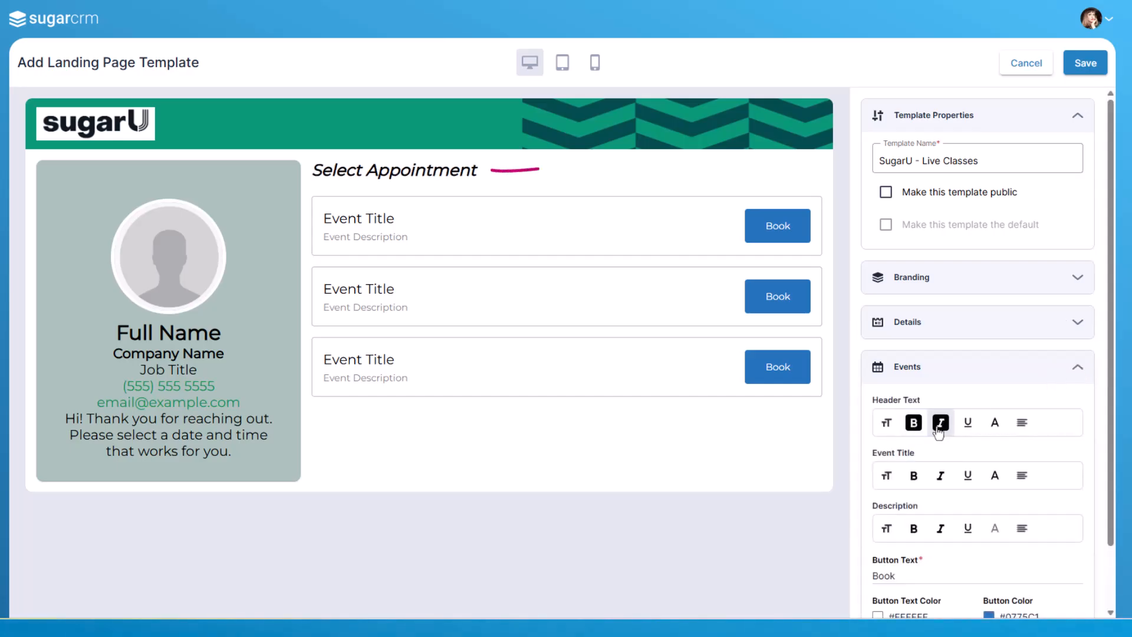
click(941, 424)
scroll(1086, 430, down, 1)
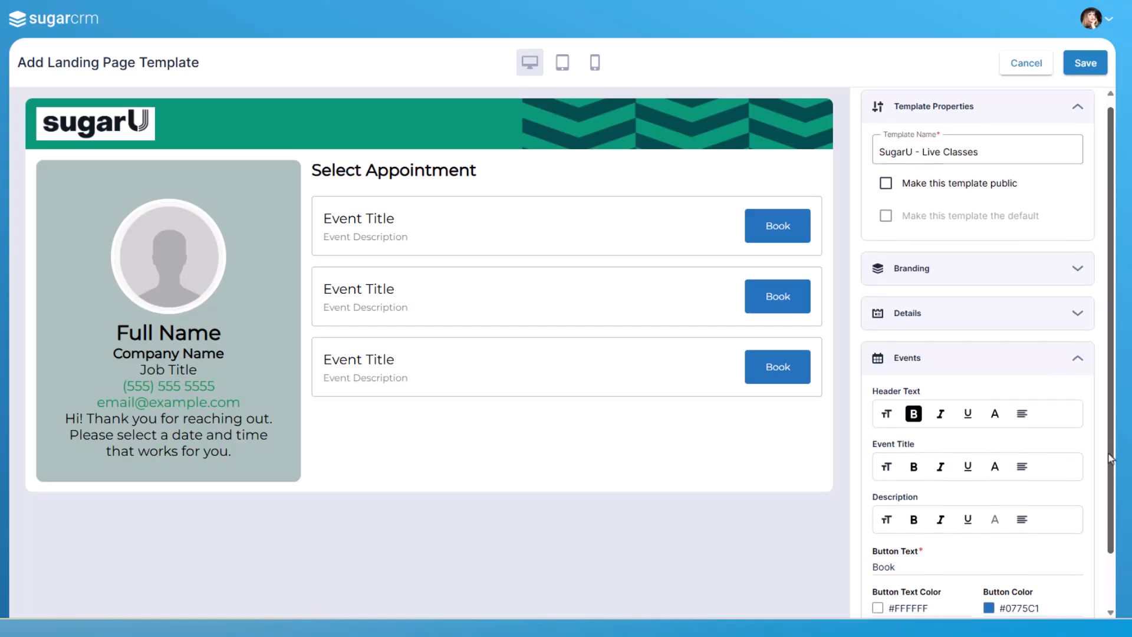
Step: Set the events button text to Register and the button color to #d09745
scroll(916, 503, down, 1)
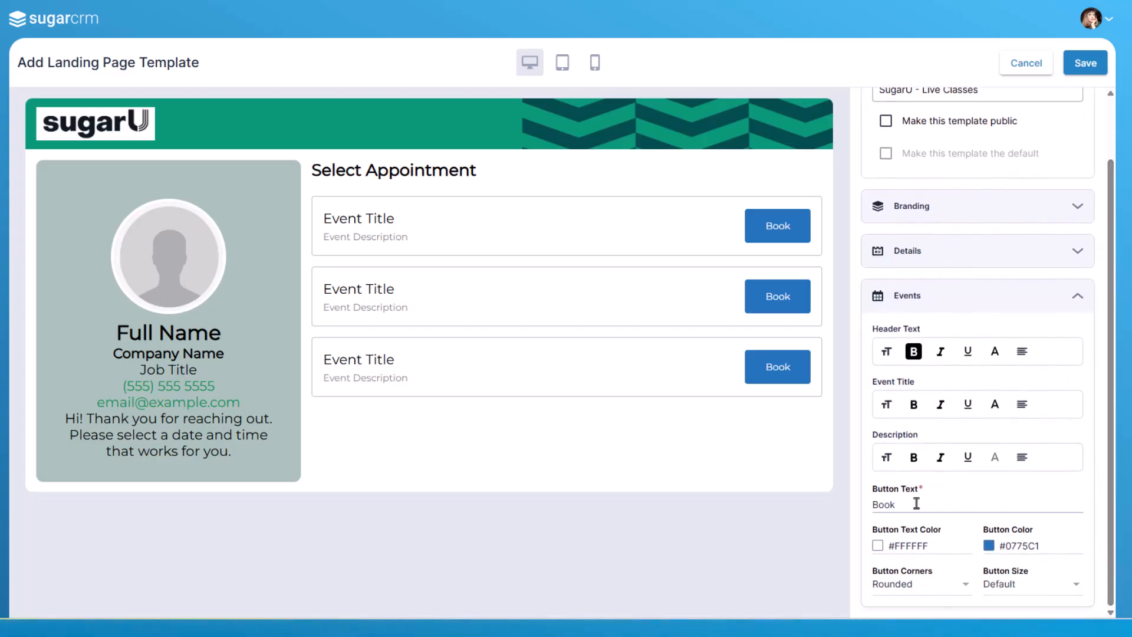
text(Register)
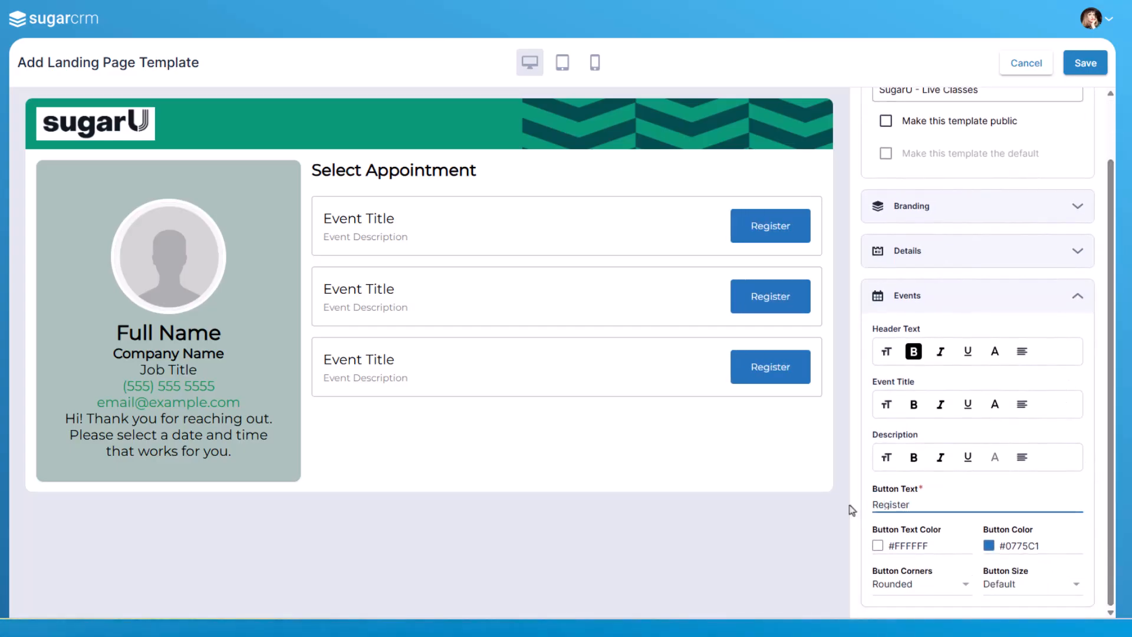
click(1002, 546)
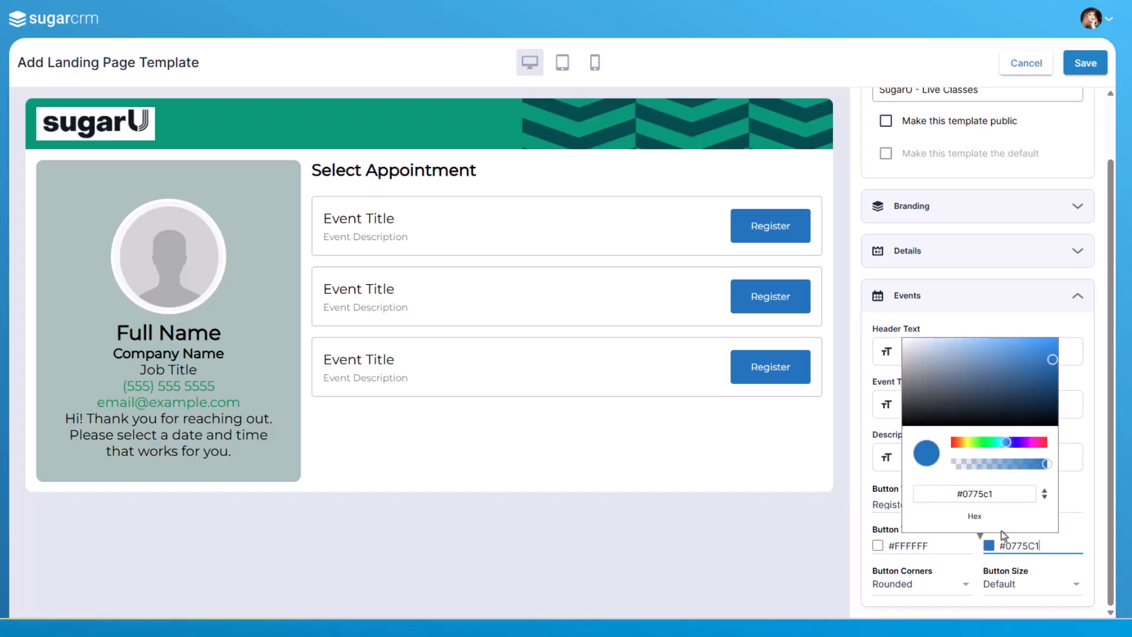
drag(1012, 444, 963, 447)
drag(1020, 396, 1000, 356)
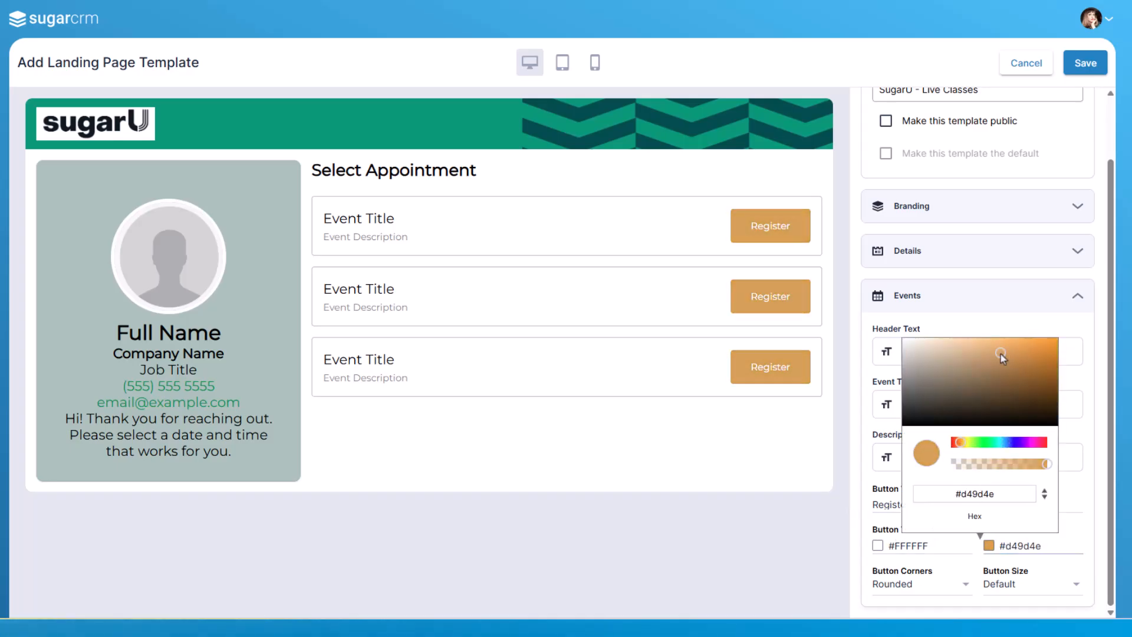
click(1106, 558)
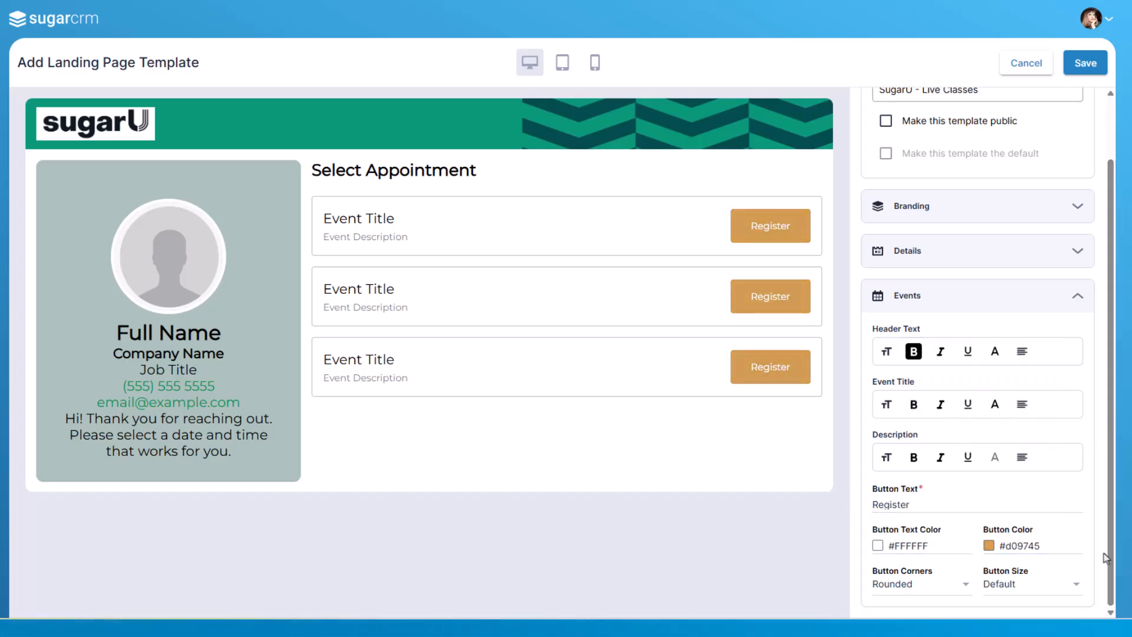
Step: Leave button corners Rounded and size Default, and save the landing page template
click(960, 586)
click(961, 587)
click(1076, 587)
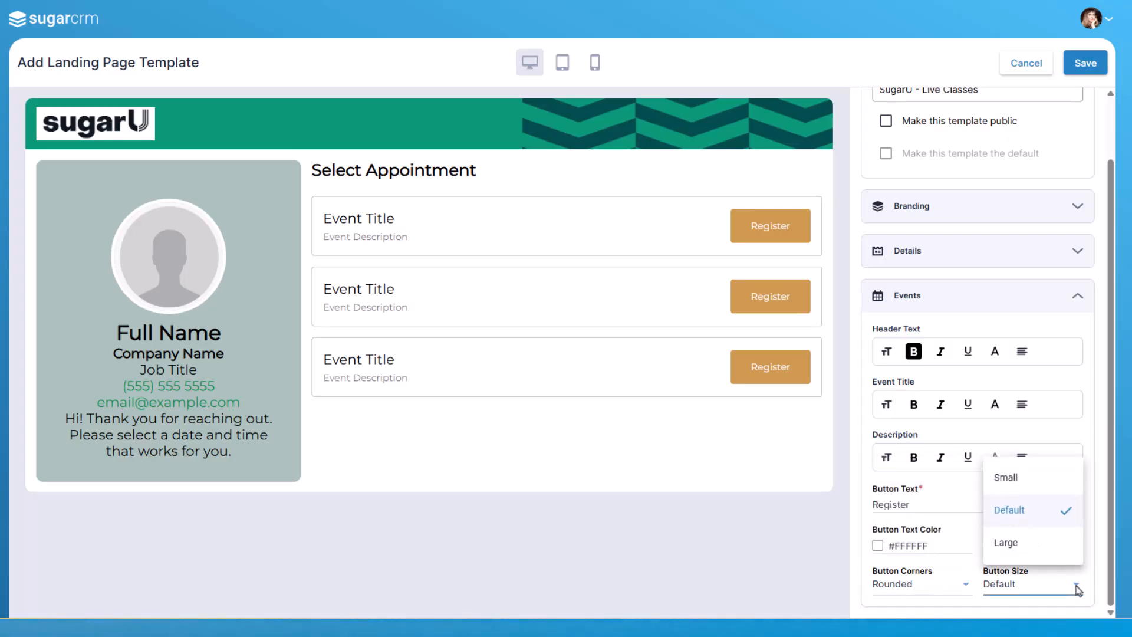
click(1077, 587)
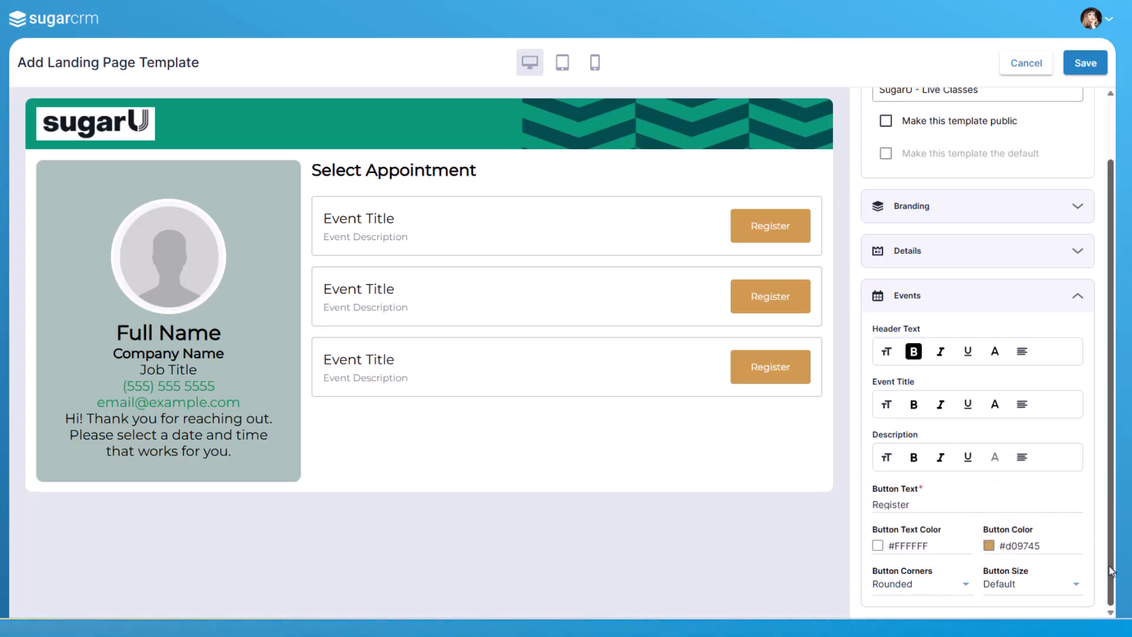
click(1086, 63)
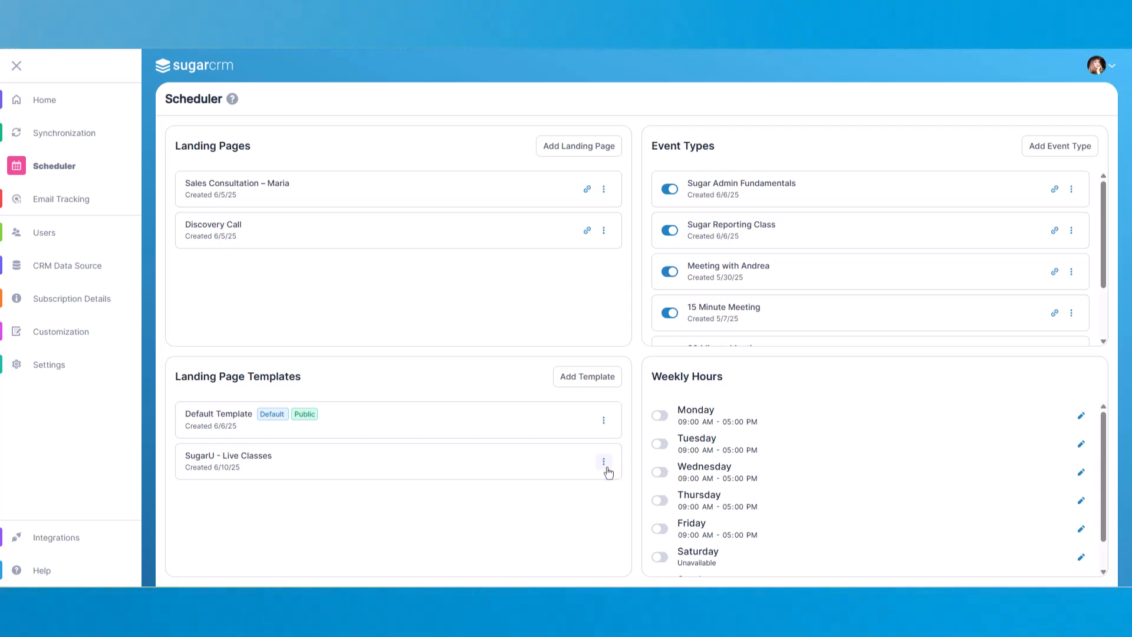
Step: Mark the SugarU - Live Classes template as public
click(604, 462)
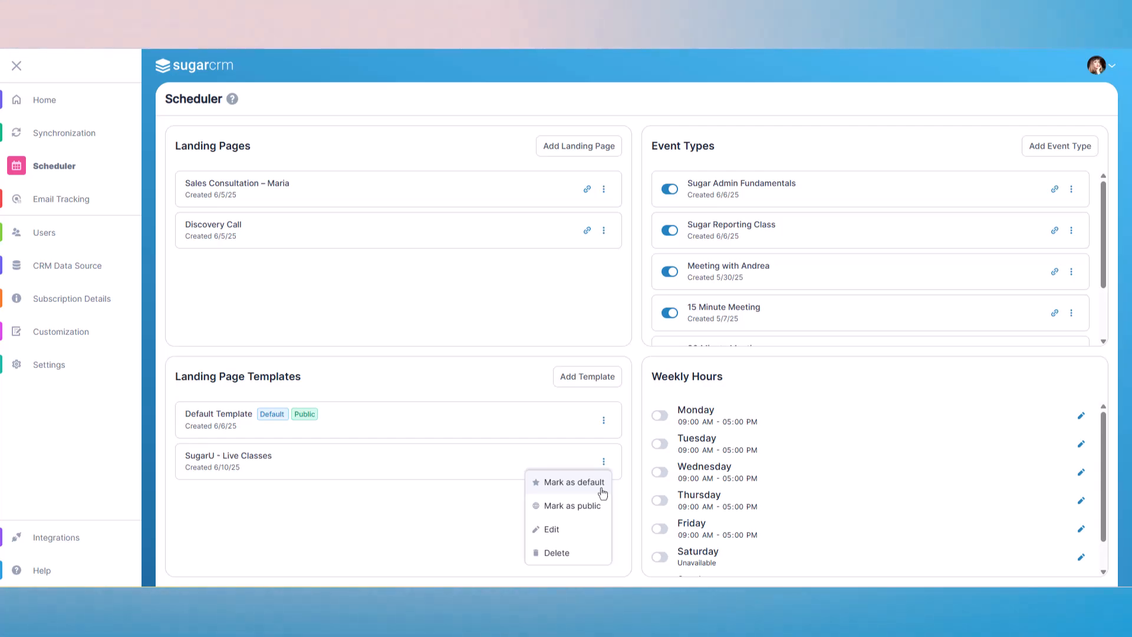
click(596, 506)
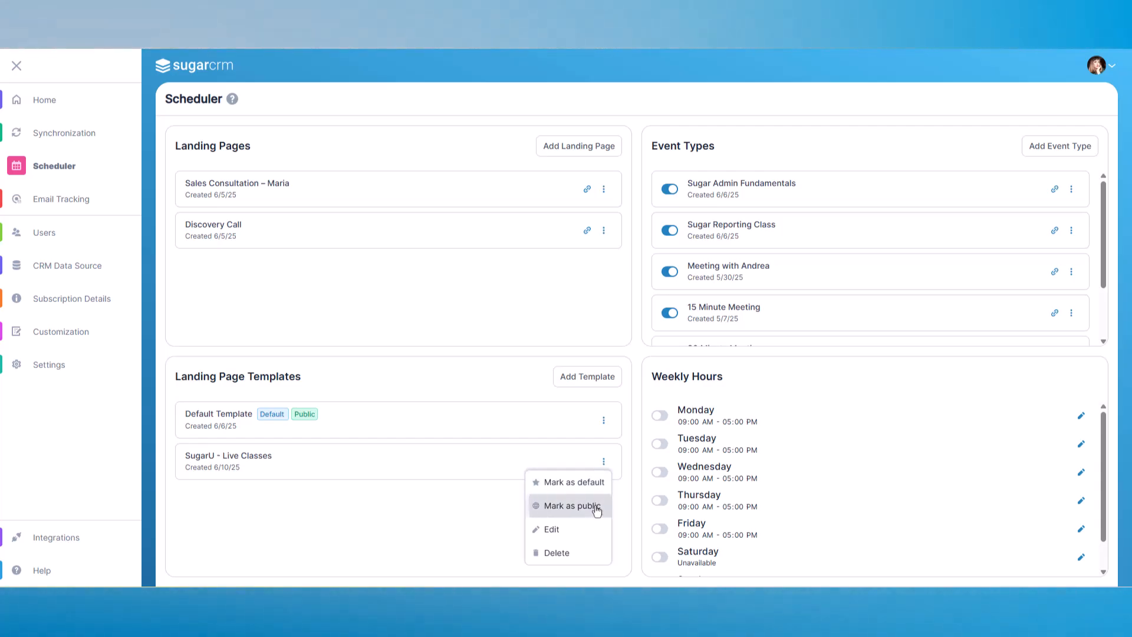
click(605, 466)
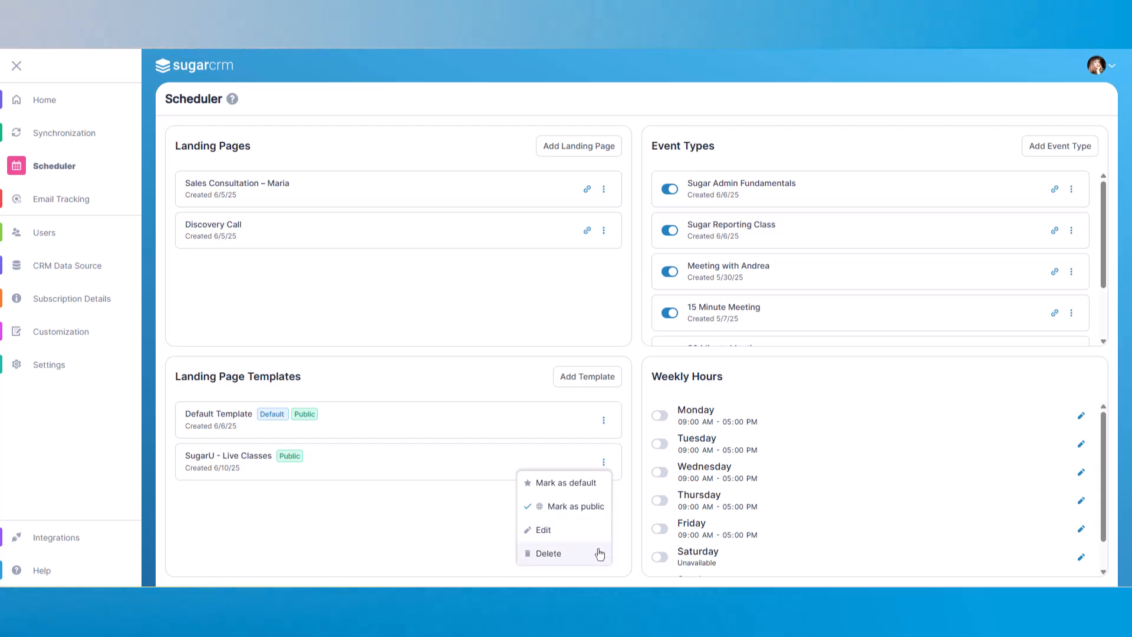
click(629, 508)
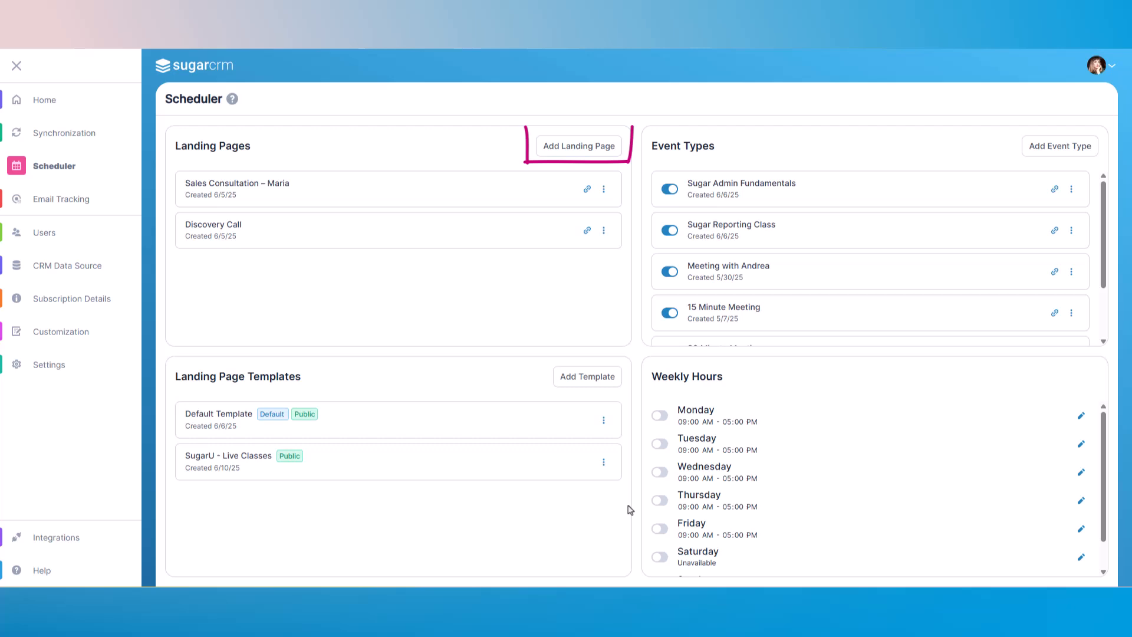
Step: Add a landing page using the SugarU - Live Classes template, named Ana Live Classes
click(552, 151)
click(507, 171)
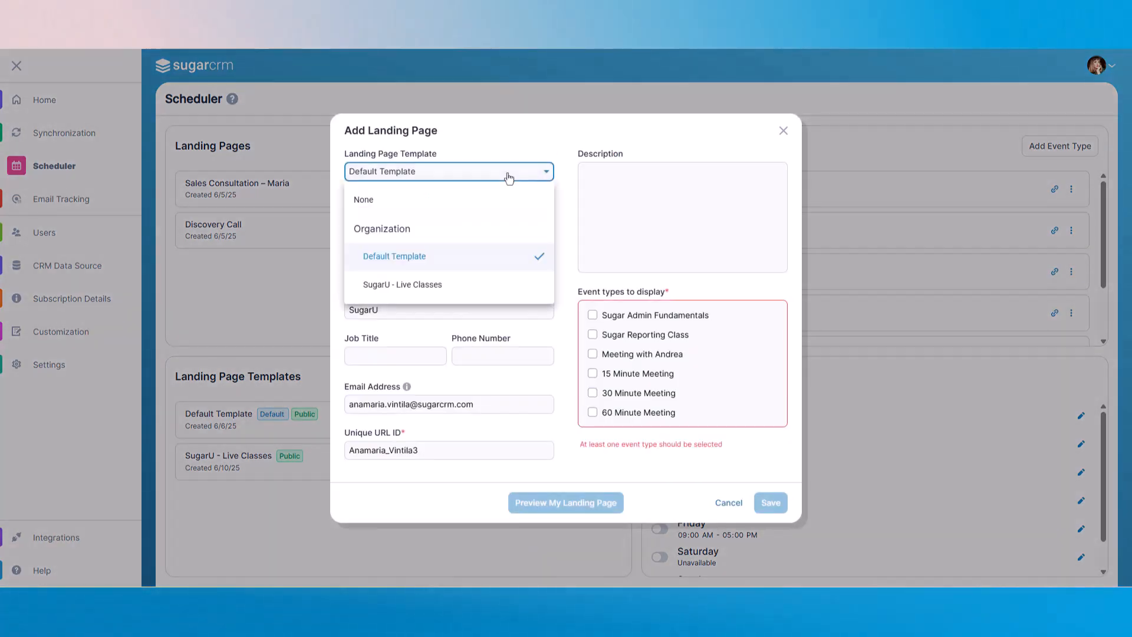
click(404, 283)
click(439, 217)
text(Ana Live Classes)
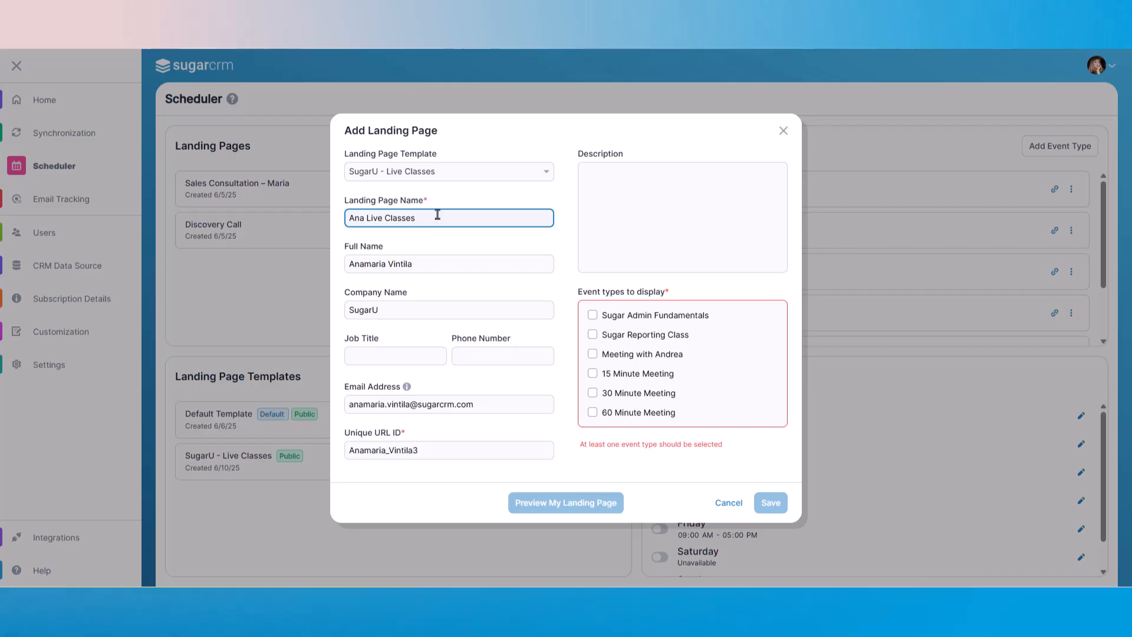
Step: Enter the job title Trainer Specialist and the contact's phone number
click(430, 354)
text(Trainer Specialist)
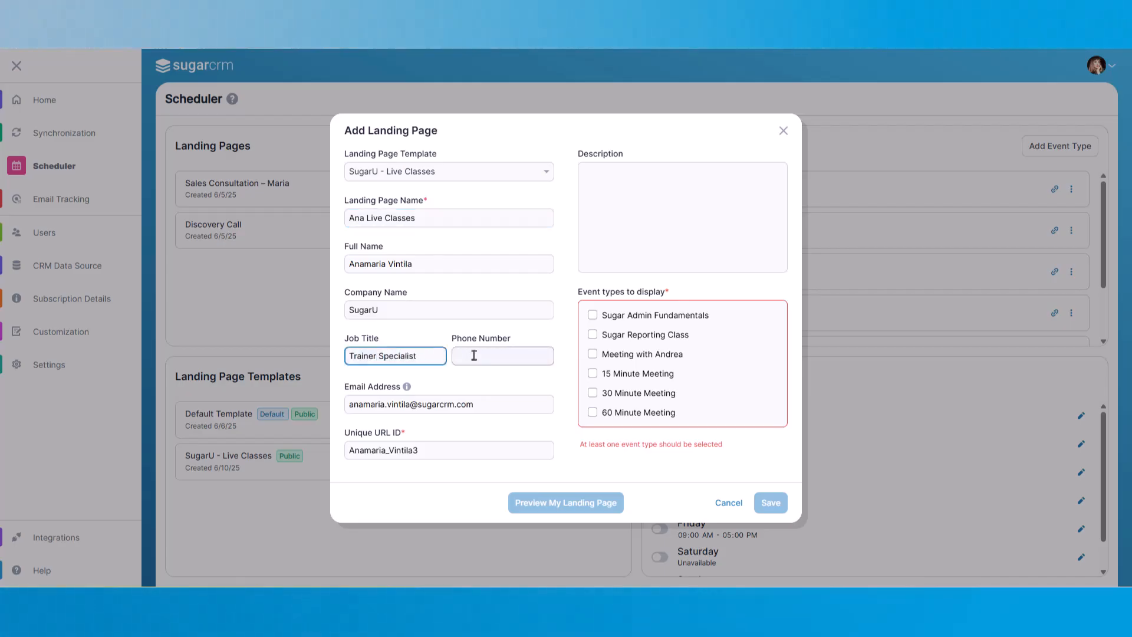
click(474, 356)
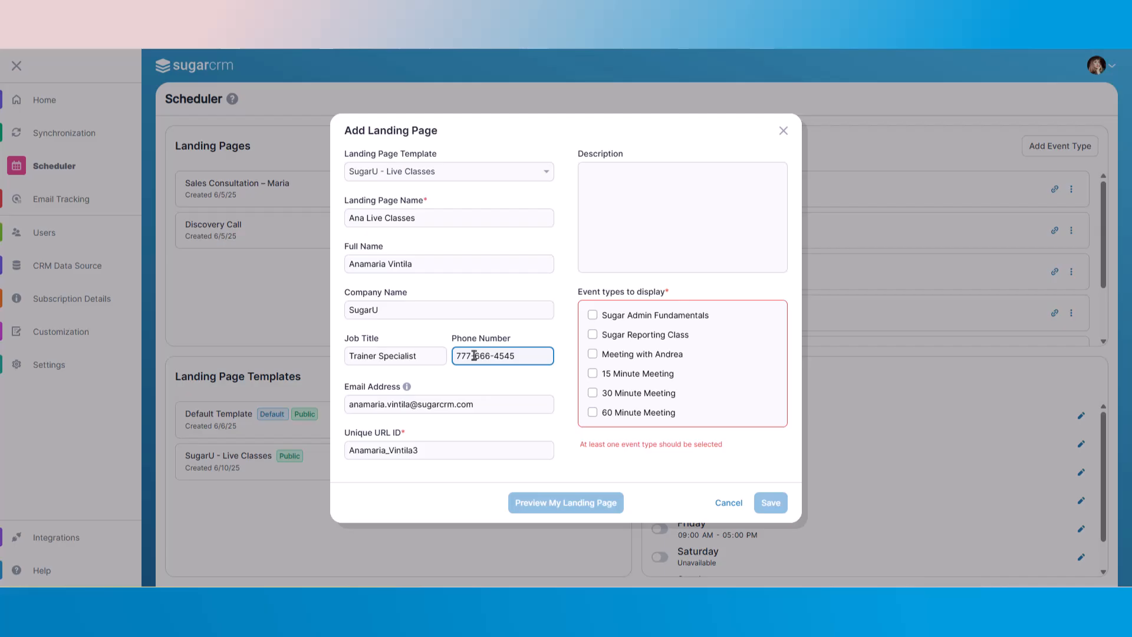
Step: Select the Sugar Admin Fundamentals and Sugar Reporting Class event types and save the landing page
click(592, 316)
click(592, 335)
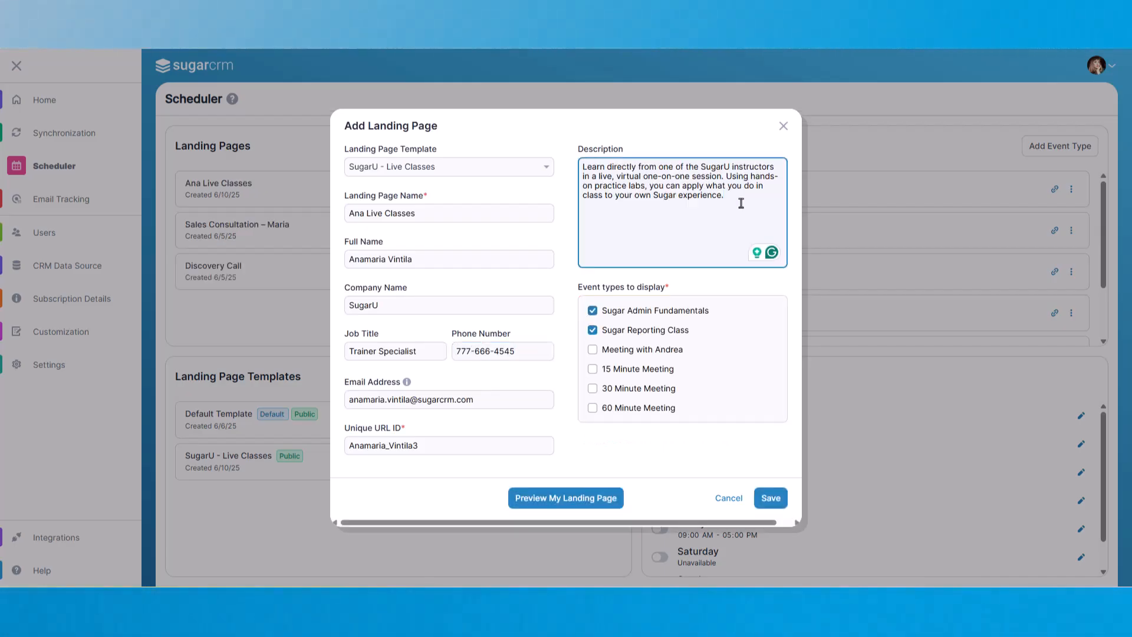
click(769, 503)
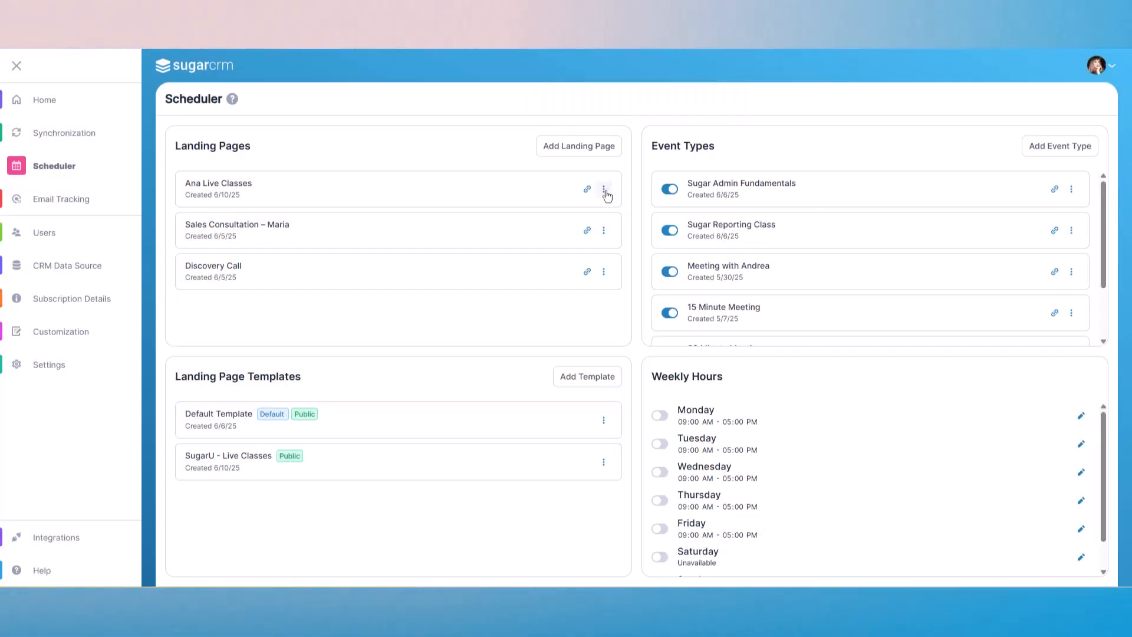
Step: Copy the Ana Live Classes page link, hyperlink 'Book a class with me' in the Outlook draft, and send it
click(604, 189)
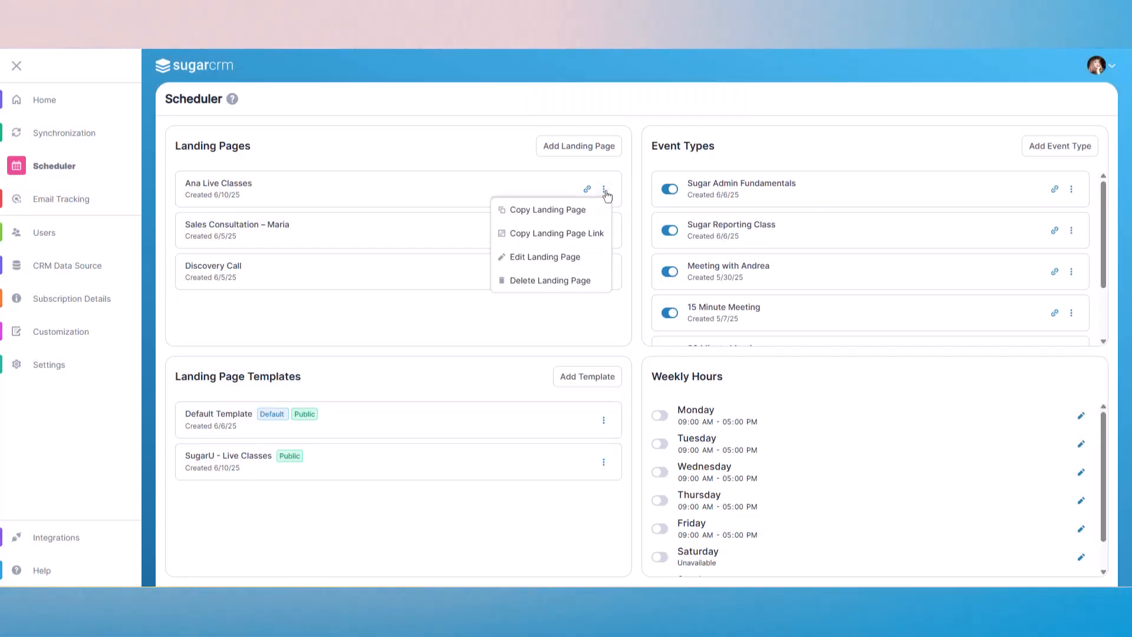
click(590, 243)
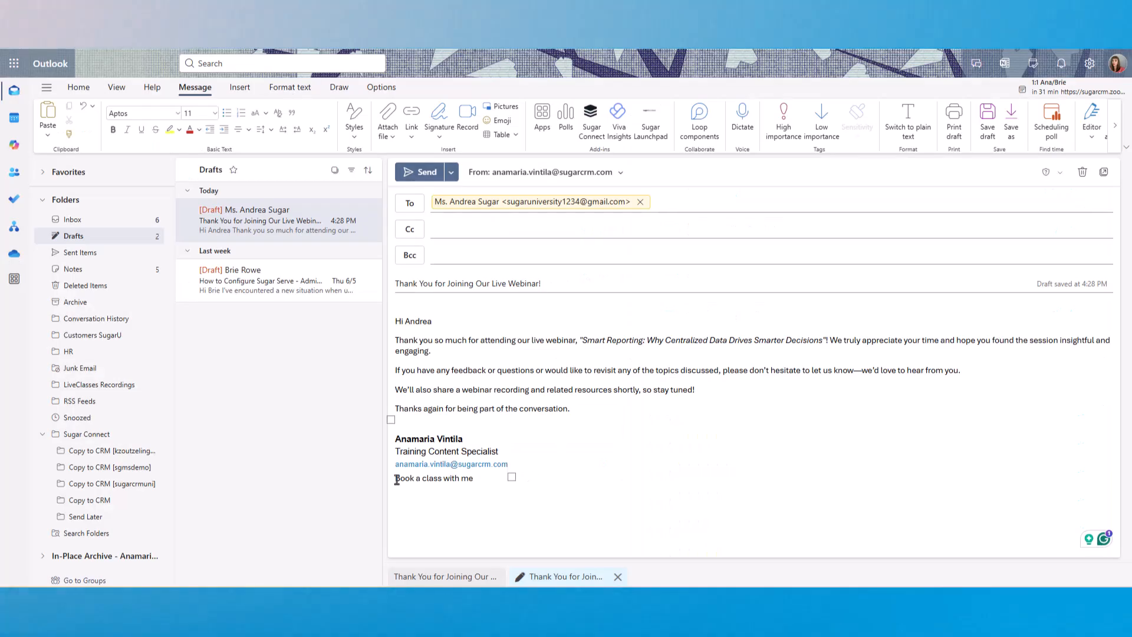
drag(396, 479, 475, 479)
key(ctrl+k)
key(ctrl+v)
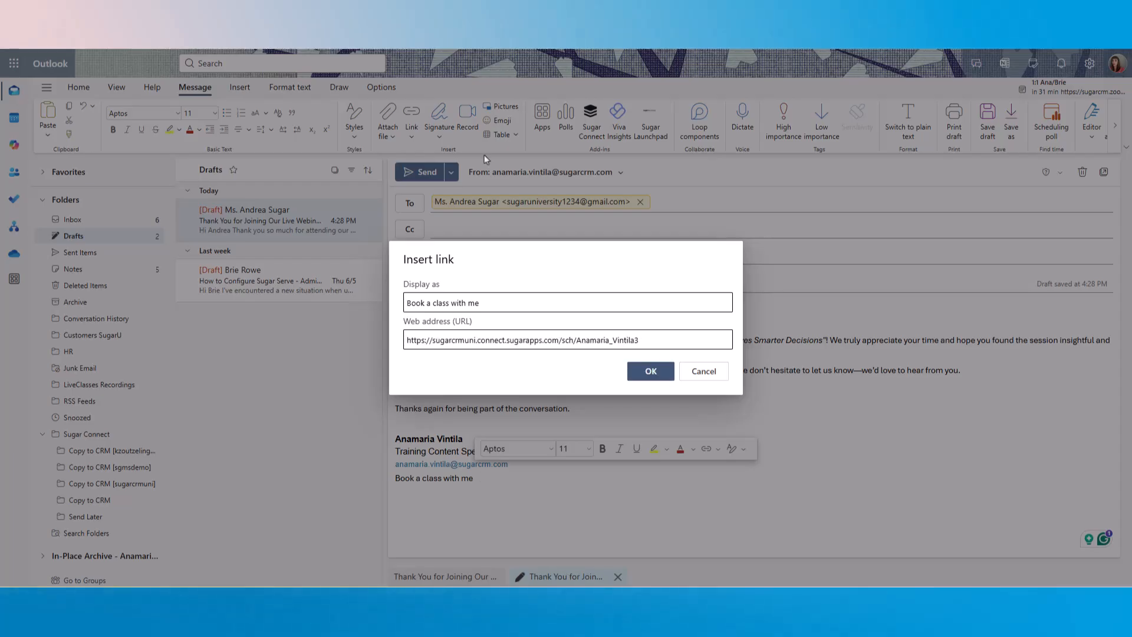
click(650, 371)
click(624, 481)
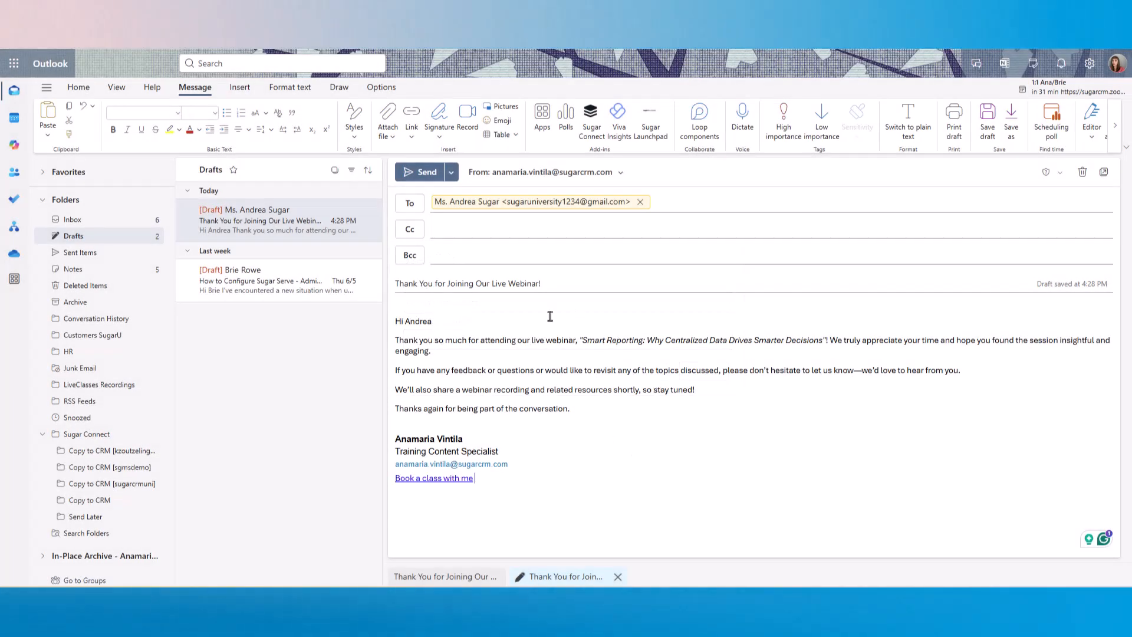
click(423, 173)
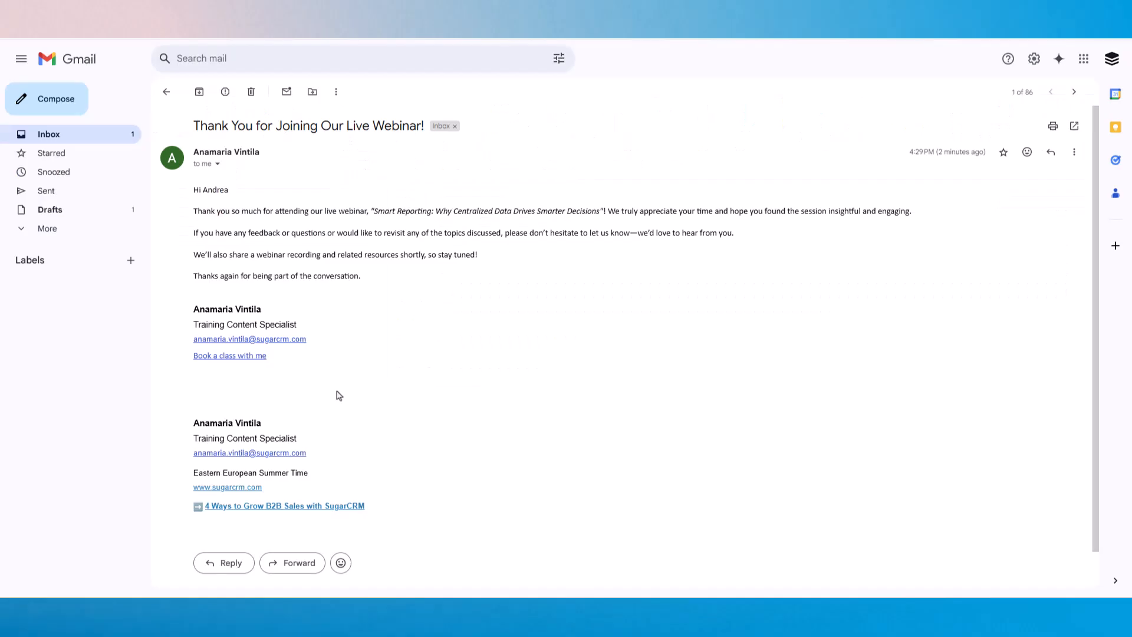
Step: Open the link from the received email and book the Sugar Reporting Class at 12:00 PM
click(245, 357)
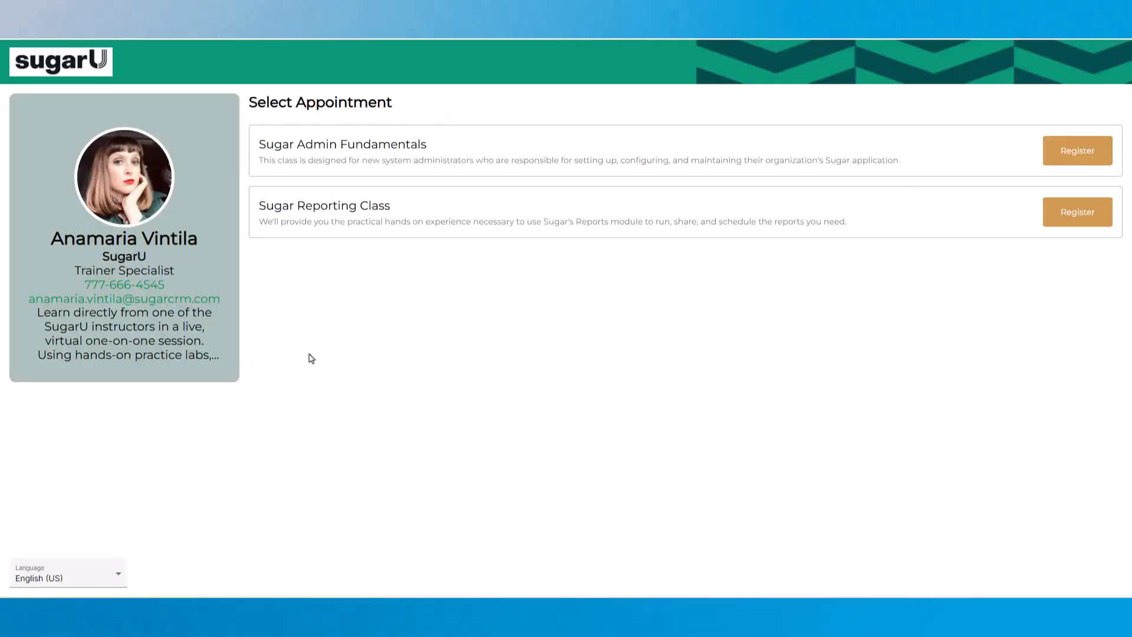
click(1078, 212)
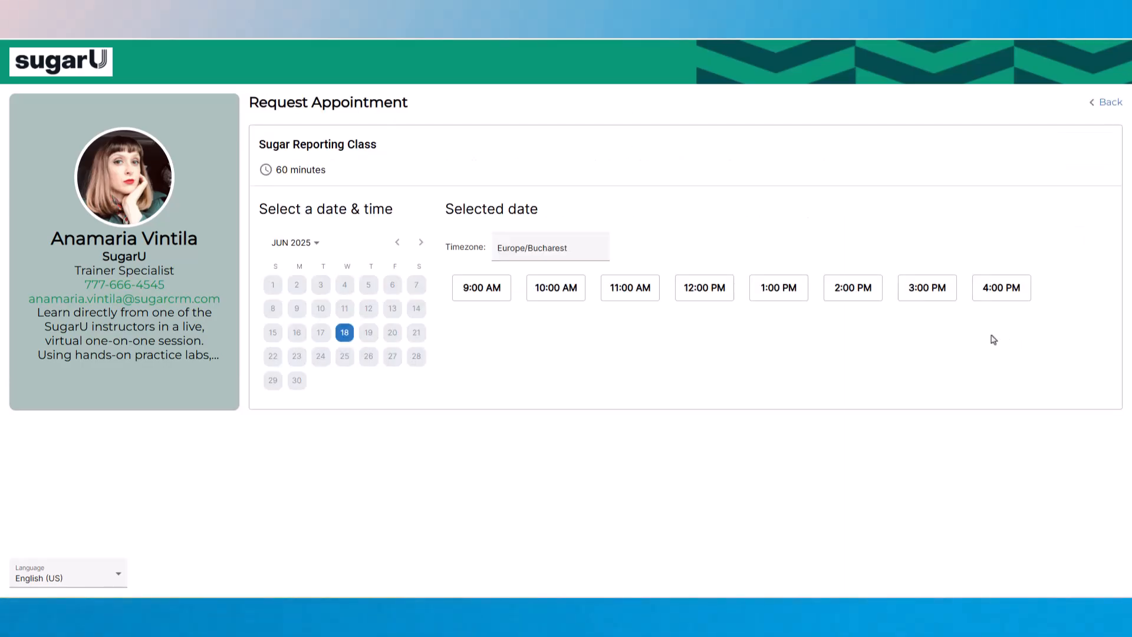
click(705, 287)
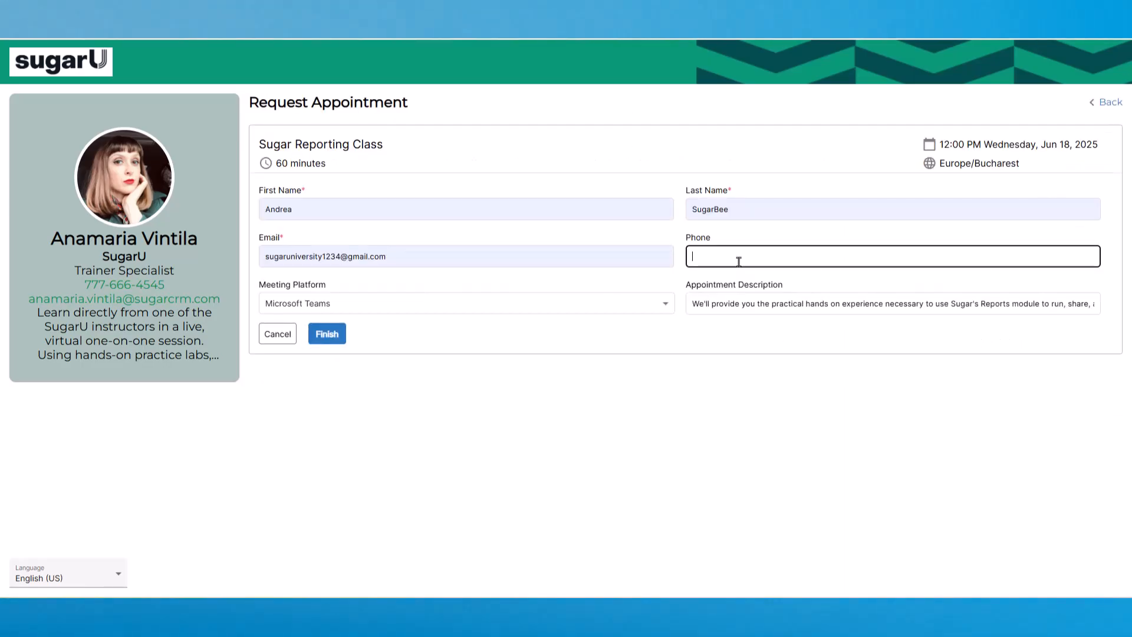
click(329, 333)
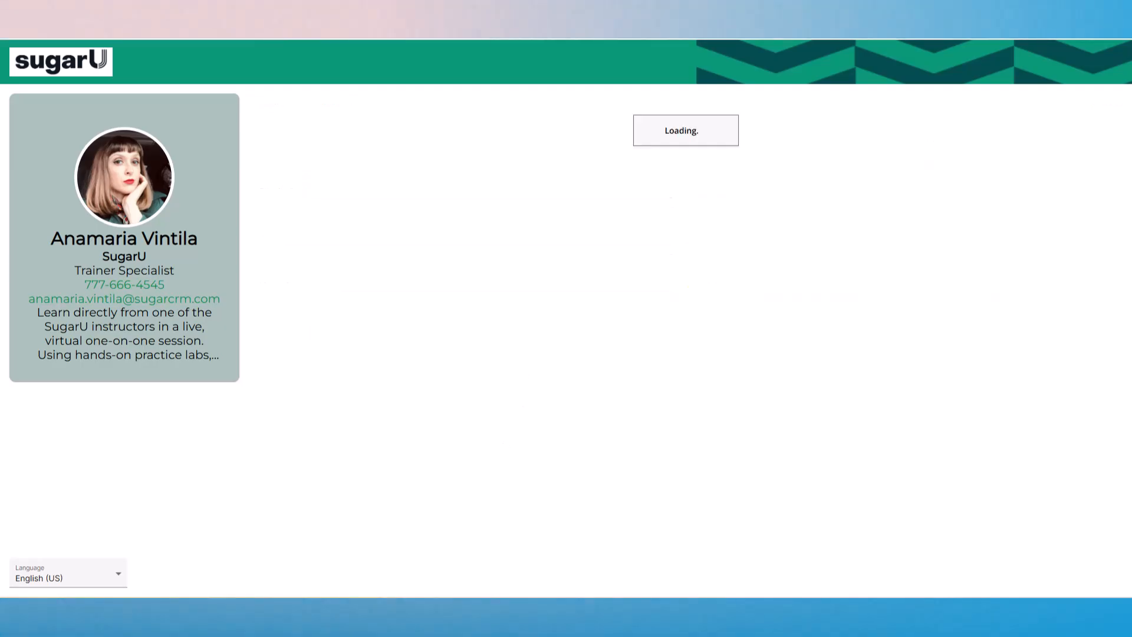